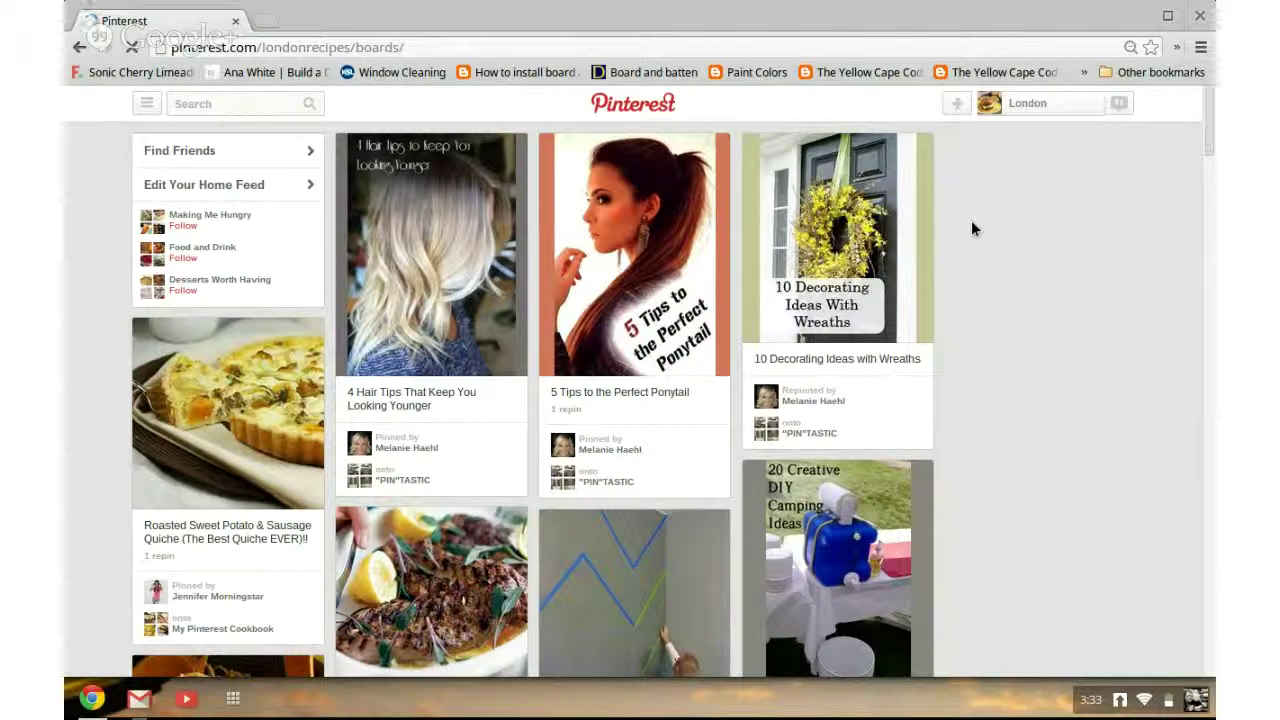
- Return to the Pinterest window and scroll the boards page to find Cookie Recipes
{"action": "key", "text": "alt+Tab"}
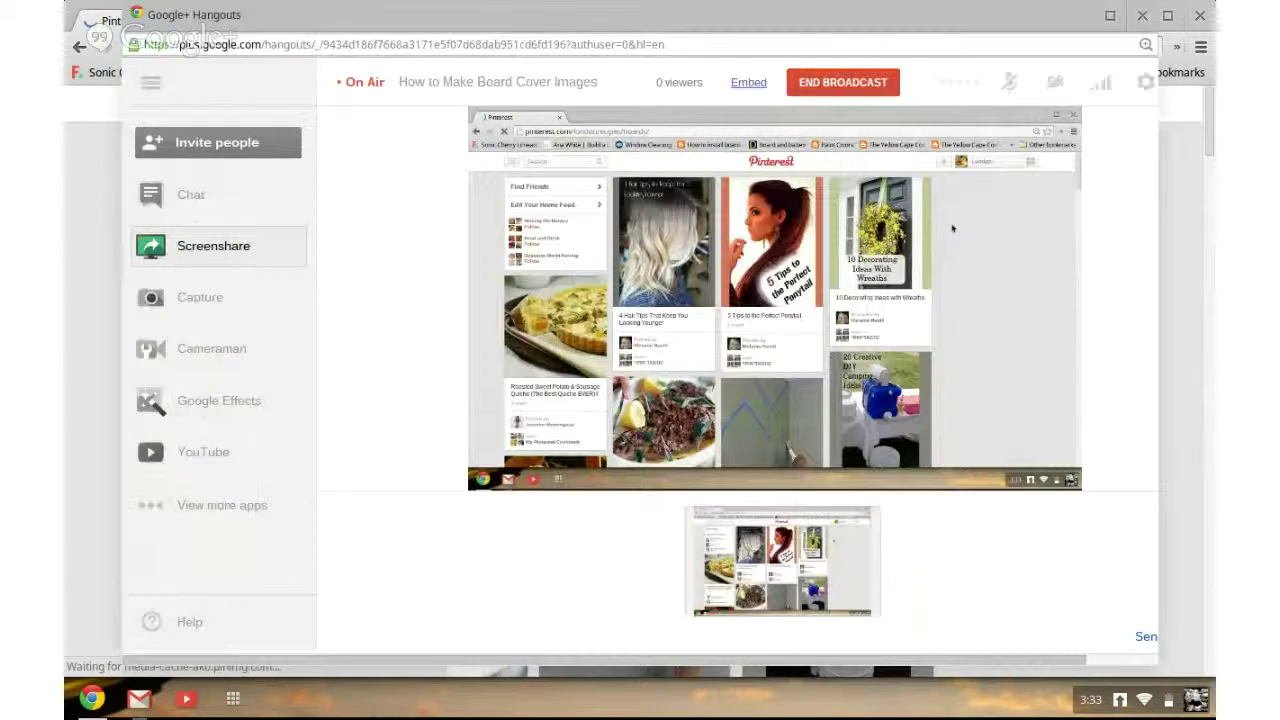
{"action": "left_click", "coordinate": [1158, 5]}
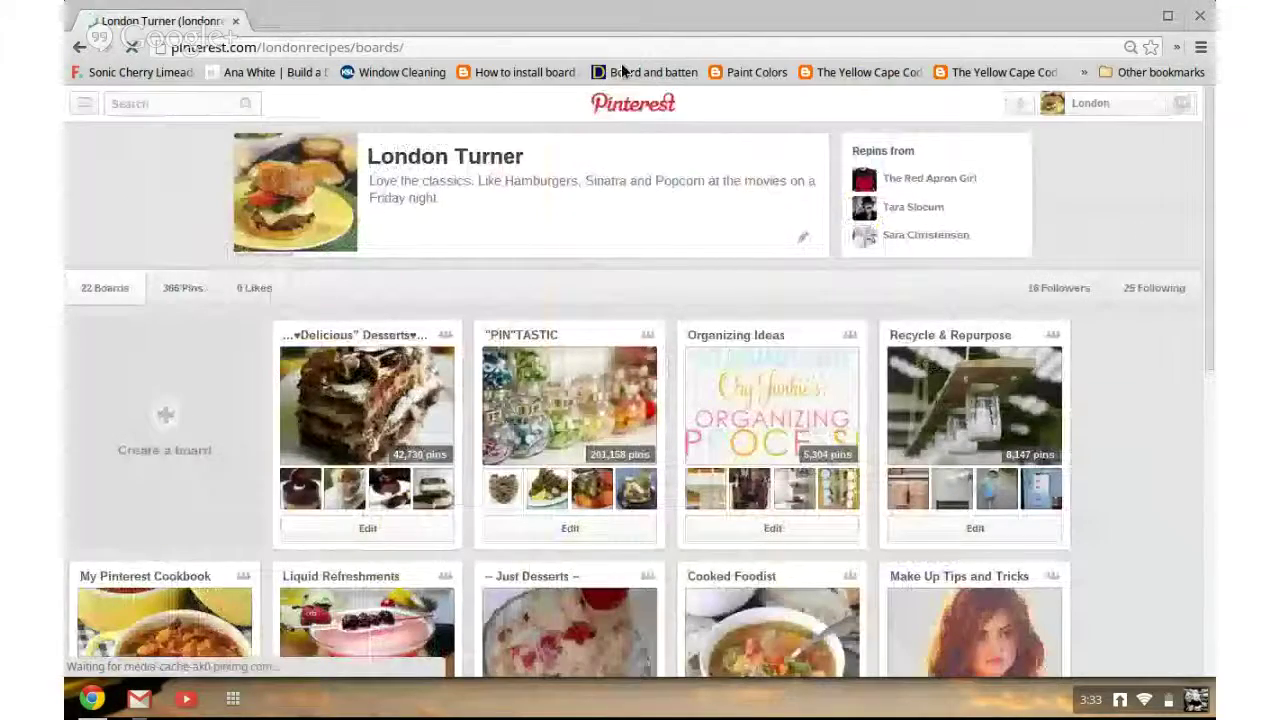
{"action": "scroll", "coordinate": [432, 341], "scroll_direction": "down", "scroll_amount": 1}
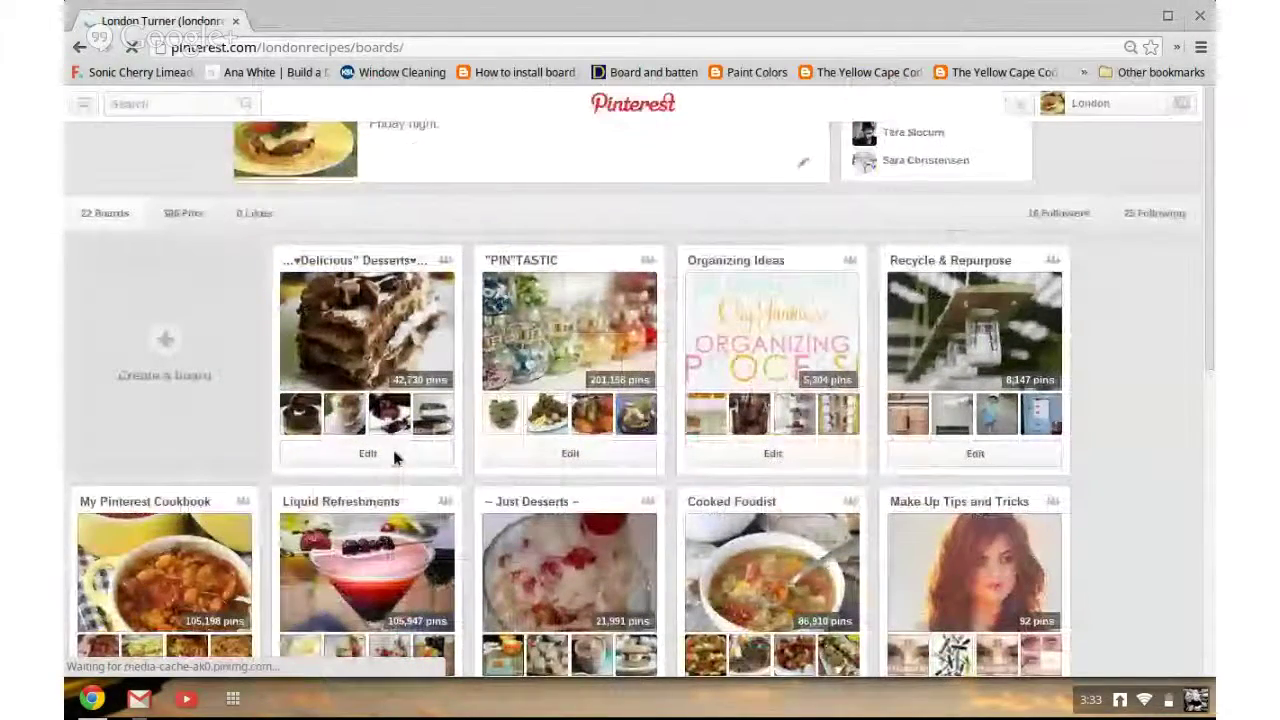
{"action": "scroll", "coordinate": [395, 457], "scroll_direction": "down", "scroll_amount": 4}
{"action": "scroll", "coordinate": [474, 354], "scroll_direction": "down", "scroll_amount": 2}
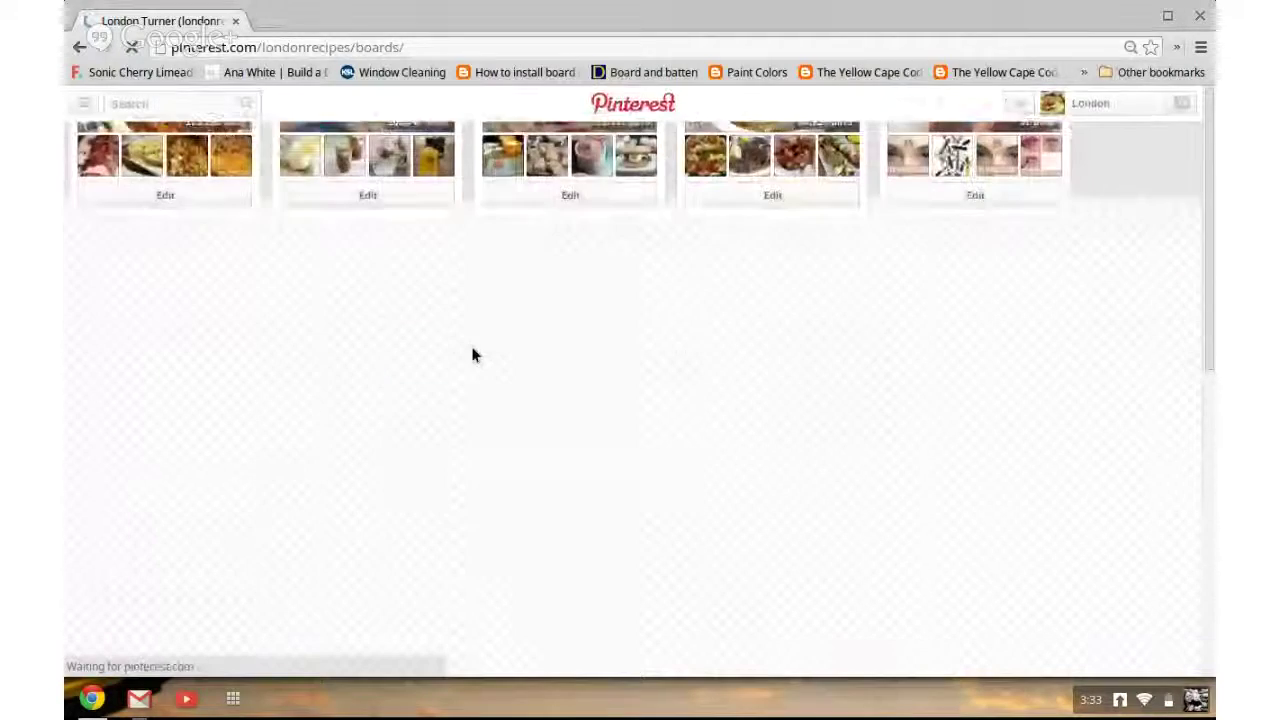
{"action": "scroll", "coordinate": [474, 354], "scroll_direction": "up", "scroll_amount": 1}
{"action": "scroll", "coordinate": [474, 354], "scroll_direction": "up", "scroll_amount": 1}
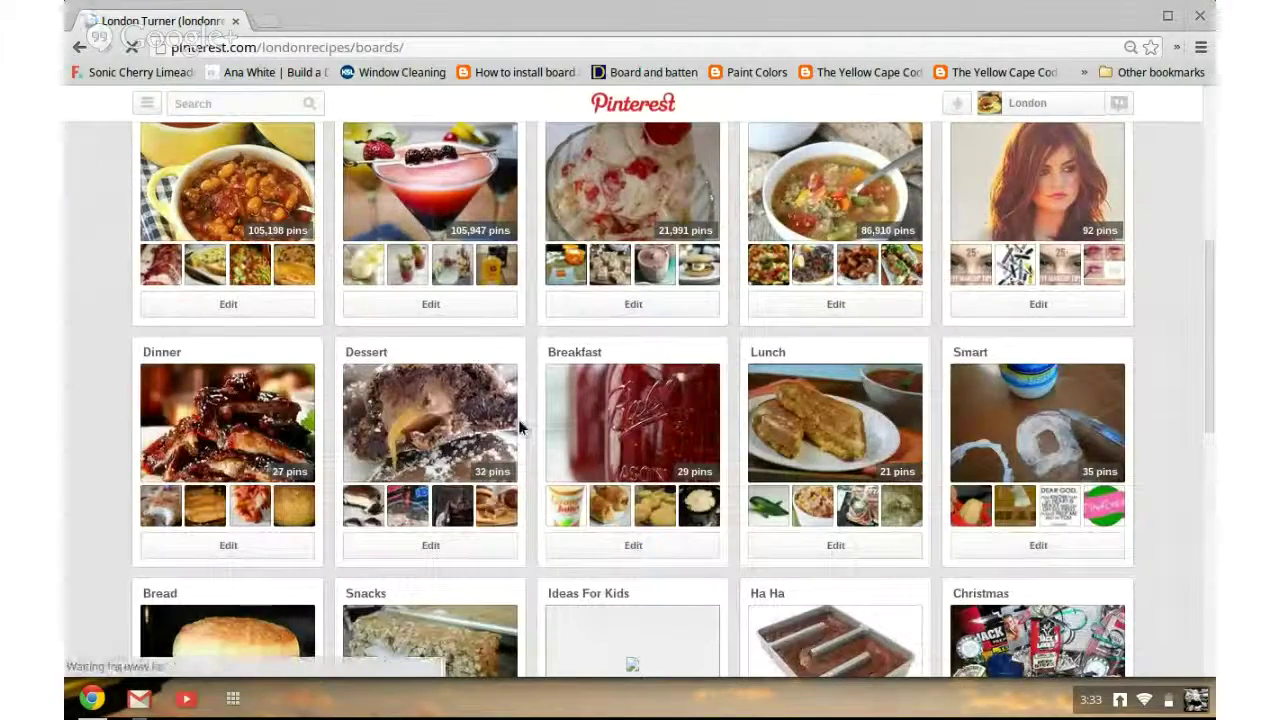
{"action": "scroll", "coordinate": [519, 423], "scroll_direction": "down", "scroll_amount": 2}
{"action": "scroll", "coordinate": [519, 426], "scroll_direction": "down", "scroll_amount": 2}
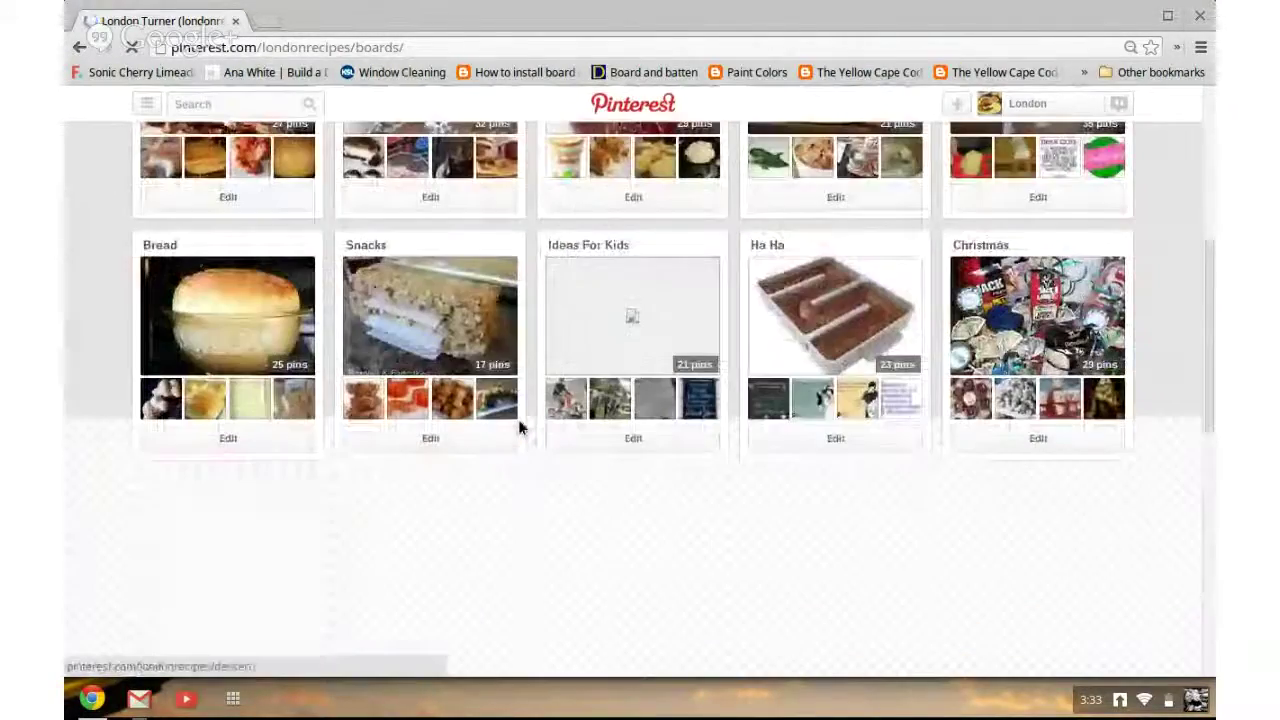
{"action": "scroll", "coordinate": [519, 428], "scroll_direction": "down", "scroll_amount": 1}
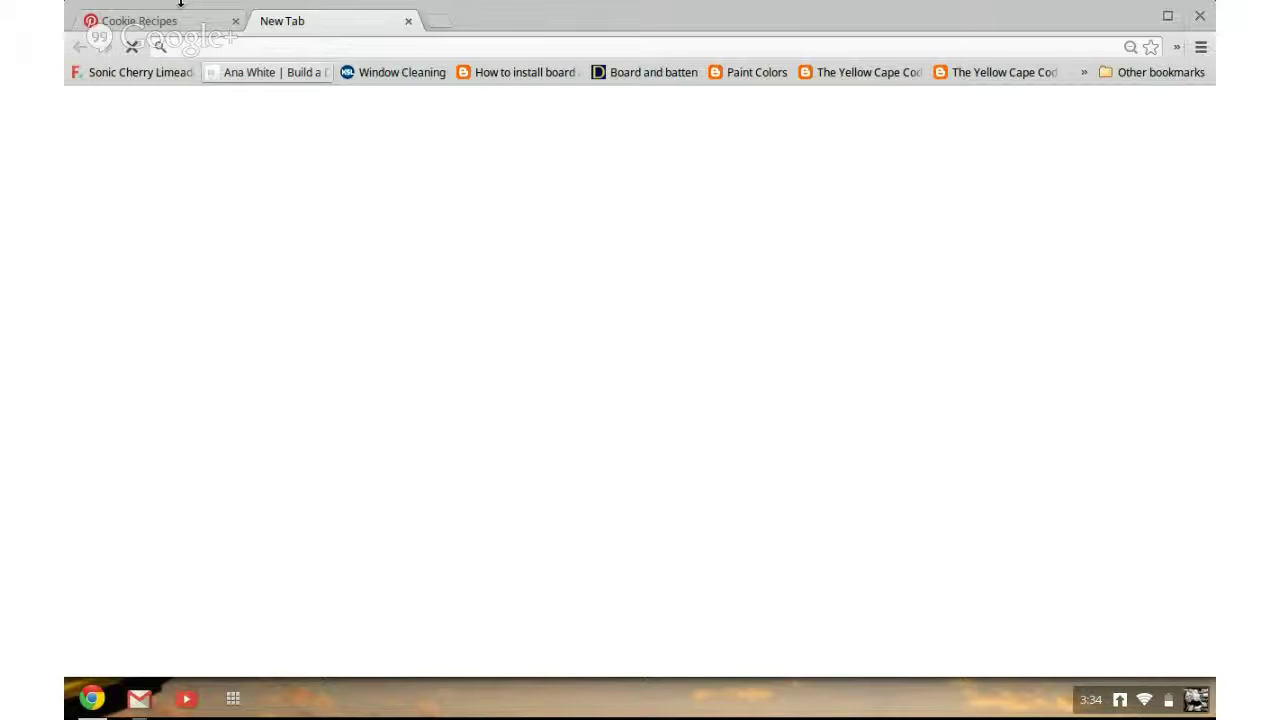
- Enter picmonkey in the address bar, then go back to the Cookie Recipes board tab
{"action": "left_click", "coordinate": [330, 47]}
{"action": "type", "text": "picmon"}
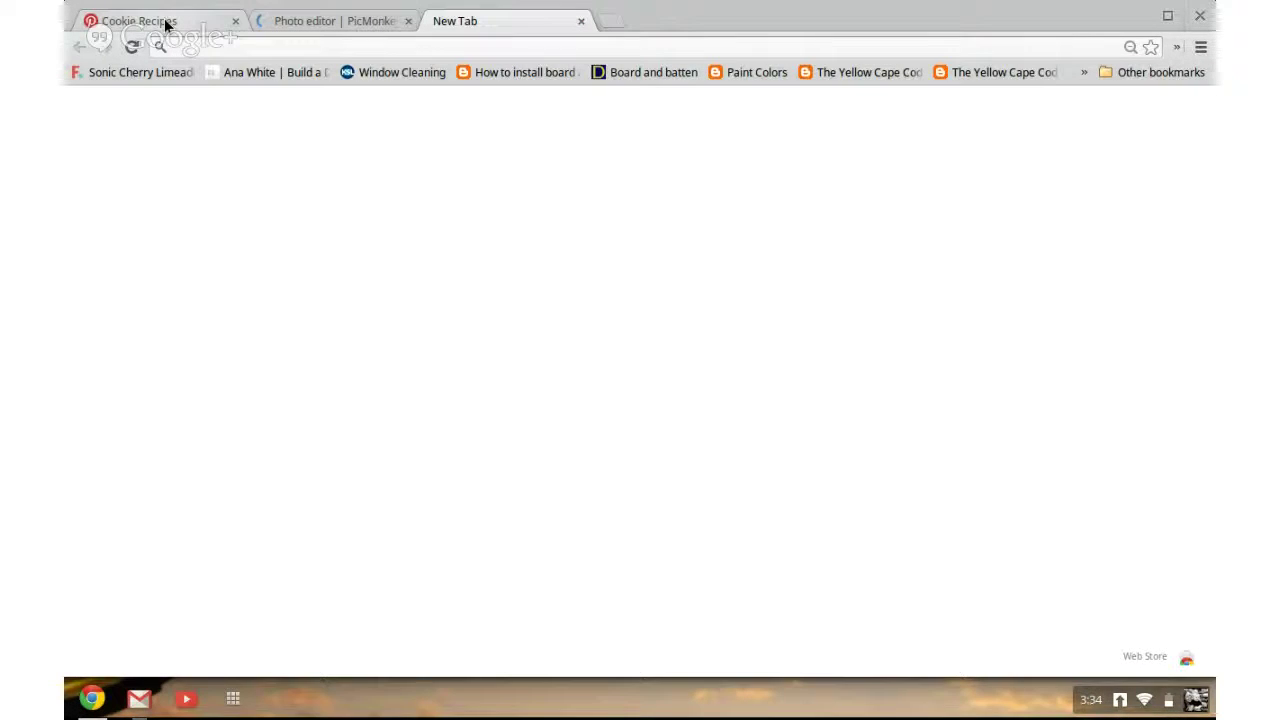
{"action": "left_click", "coordinate": [166, 24]}
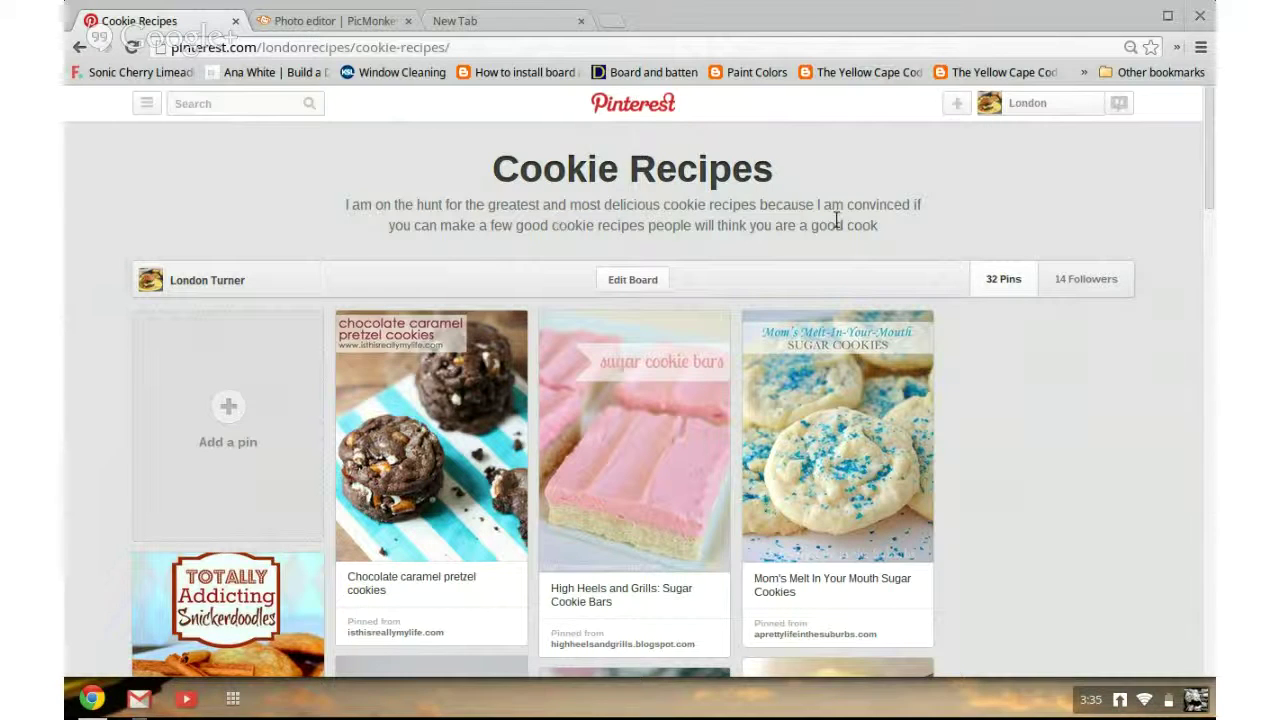
{"action": "scroll", "coordinate": [993, 247], "scroll_direction": "down", "scroll_amount": 1}
{"action": "scroll", "coordinate": [996, 265], "scroll_direction": "down", "scroll_amount": 2}
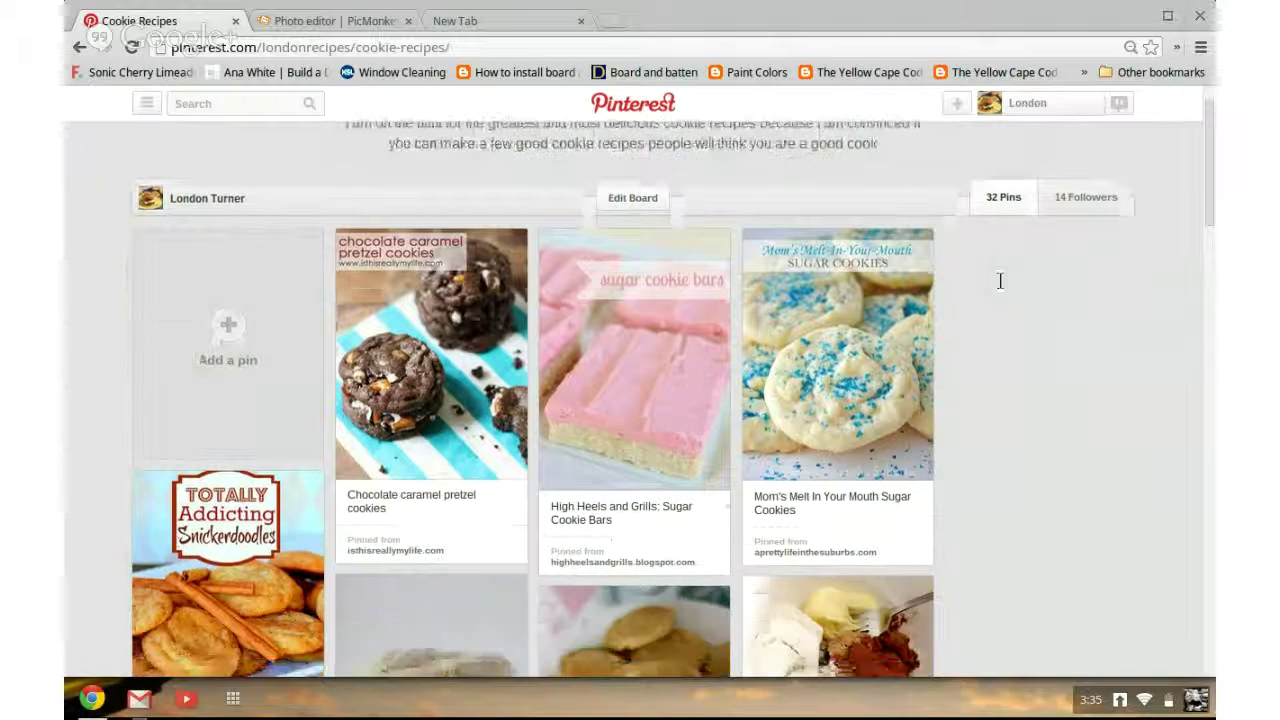
{"action": "scroll", "coordinate": [1000, 285], "scroll_direction": "down", "scroll_amount": 1}
{"action": "scroll", "coordinate": [1000, 287], "scroll_direction": "down", "scroll_amount": 1}
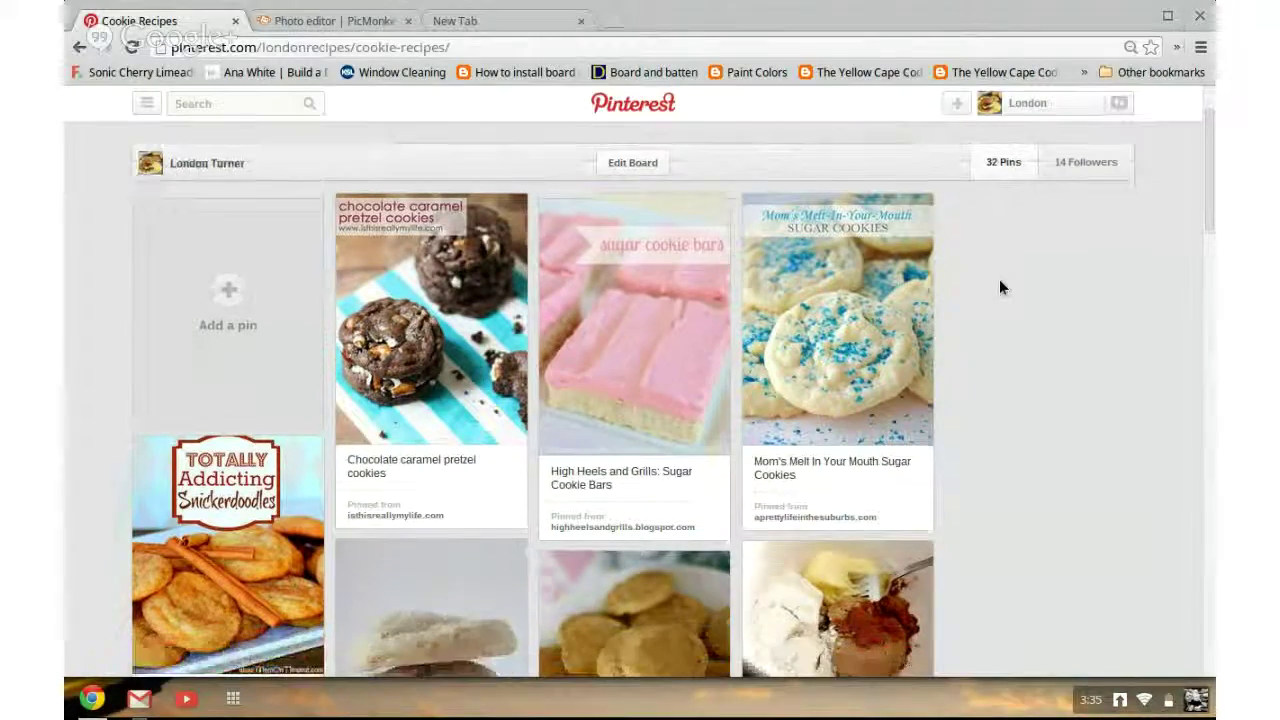
{"action": "scroll", "coordinate": [1000, 287], "scroll_direction": "down", "scroll_amount": 1}
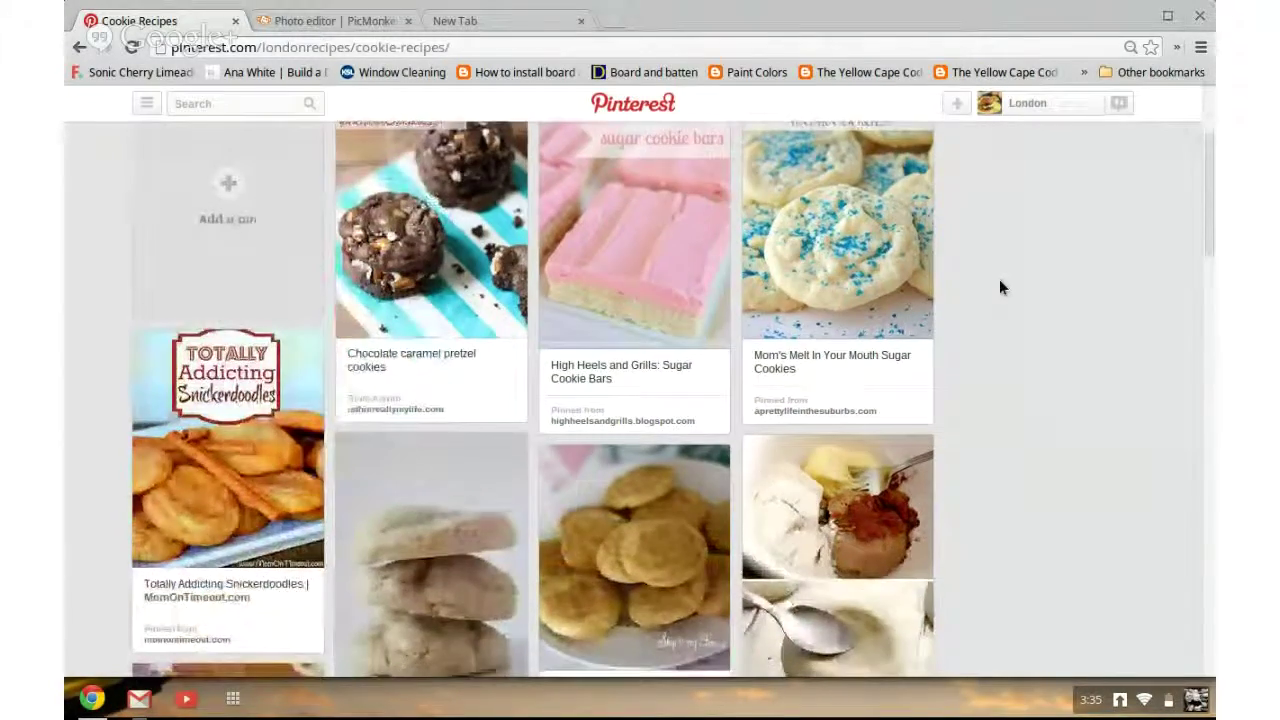
{"action": "scroll", "coordinate": [1000, 287], "scroll_direction": "down", "scroll_amount": 4}
{"action": "scroll", "coordinate": [1000, 287], "scroll_direction": "down", "scroll_amount": 3}
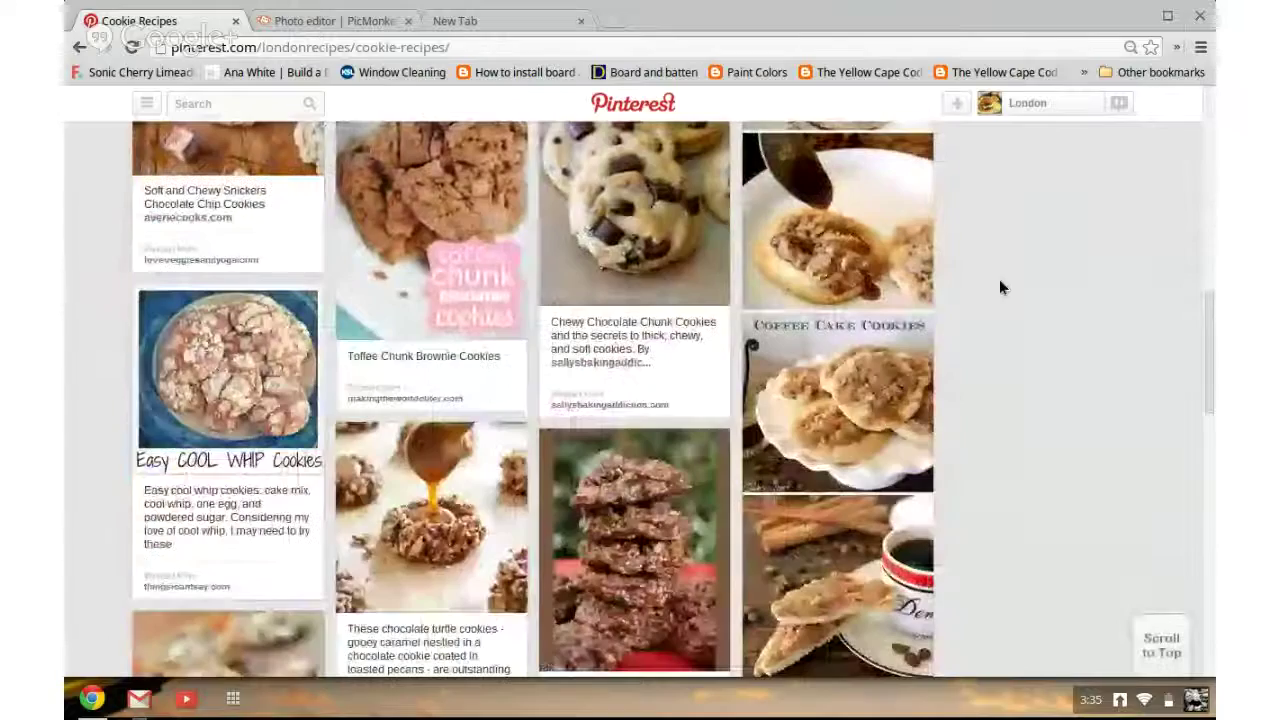
{"action": "scroll", "coordinate": [1000, 287], "scroll_direction": "down", "scroll_amount": 3}
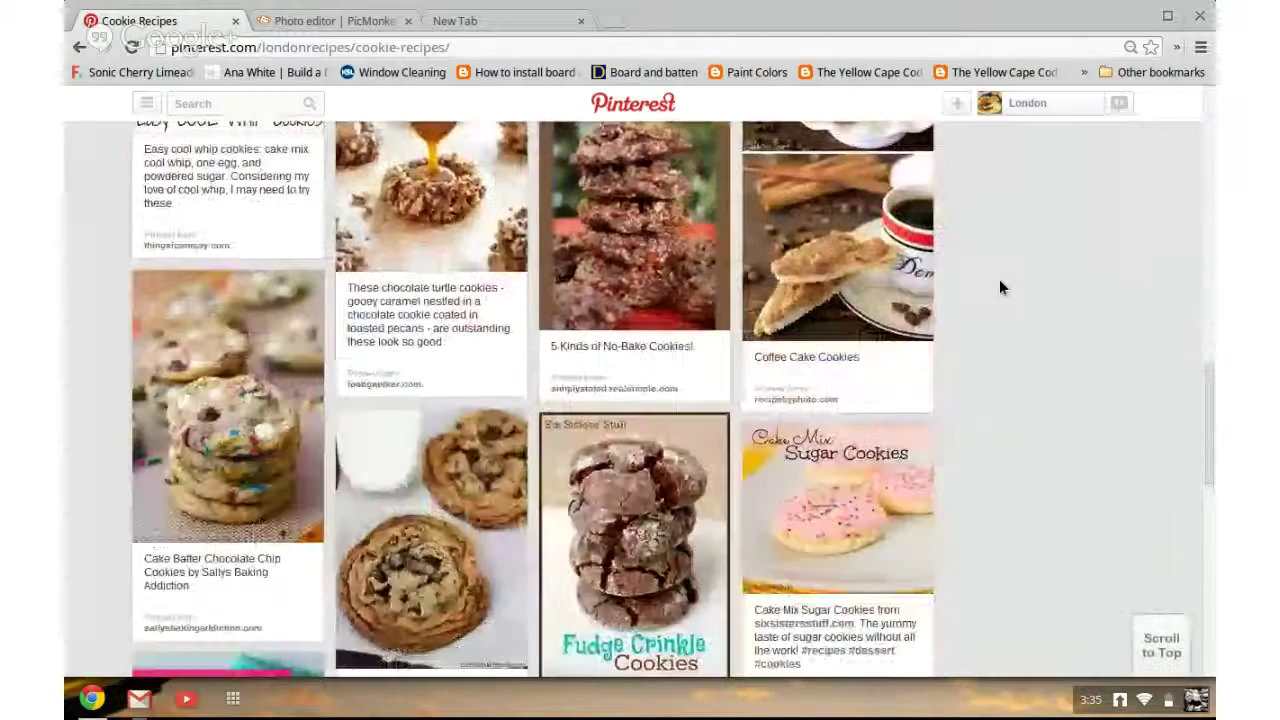
{"action": "scroll", "coordinate": [999, 287], "scroll_direction": "down", "scroll_amount": 1}
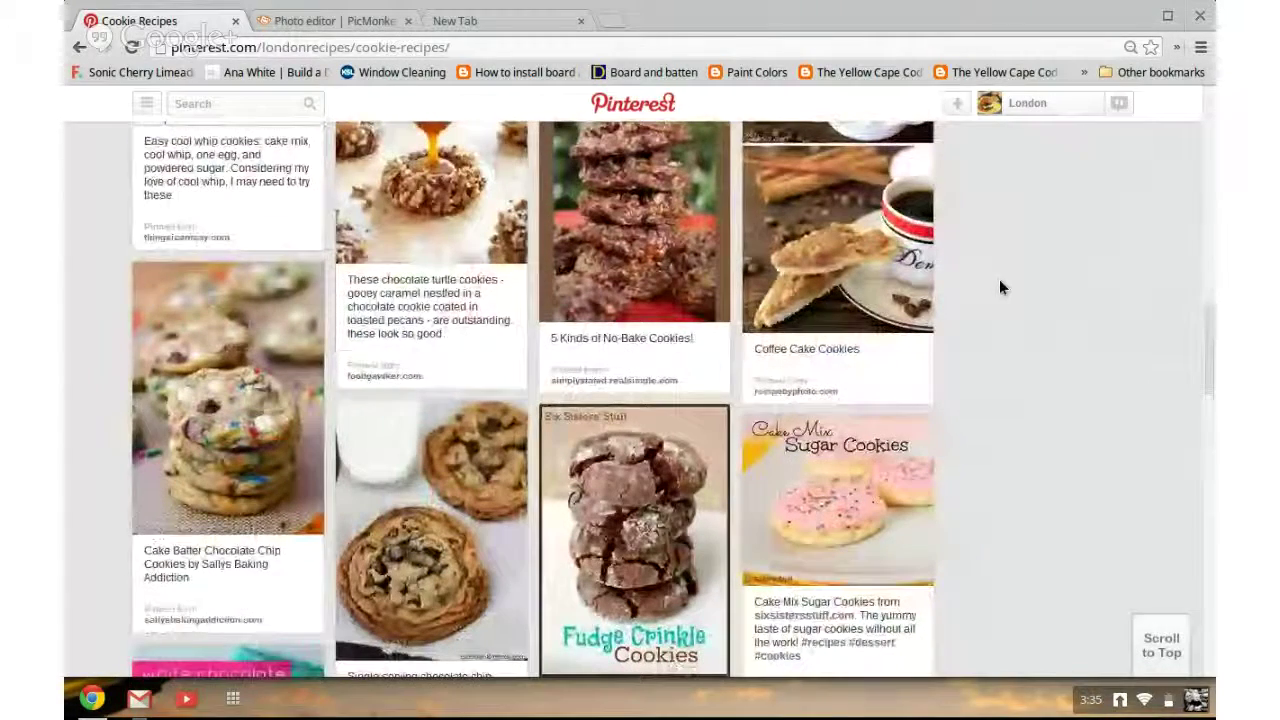
{"action": "scroll", "coordinate": [1000, 287], "scroll_direction": "down", "scroll_amount": 1}
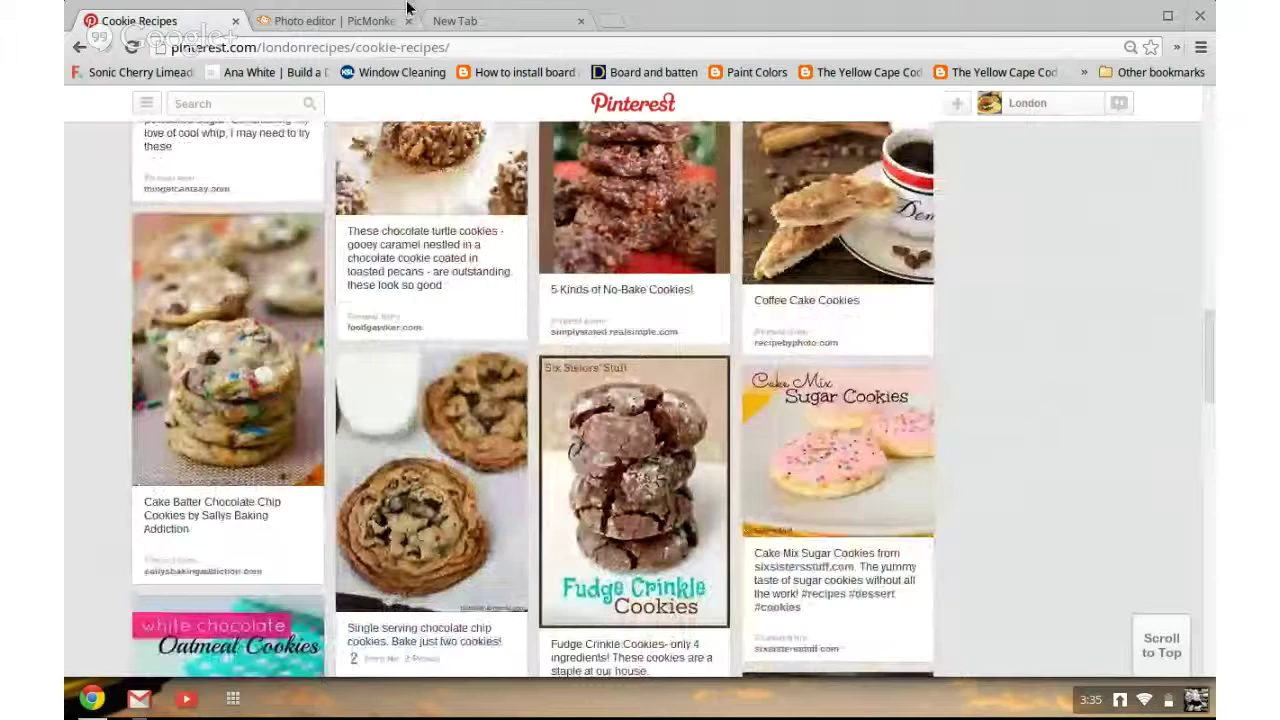
{"action": "key", "text": "Home"}
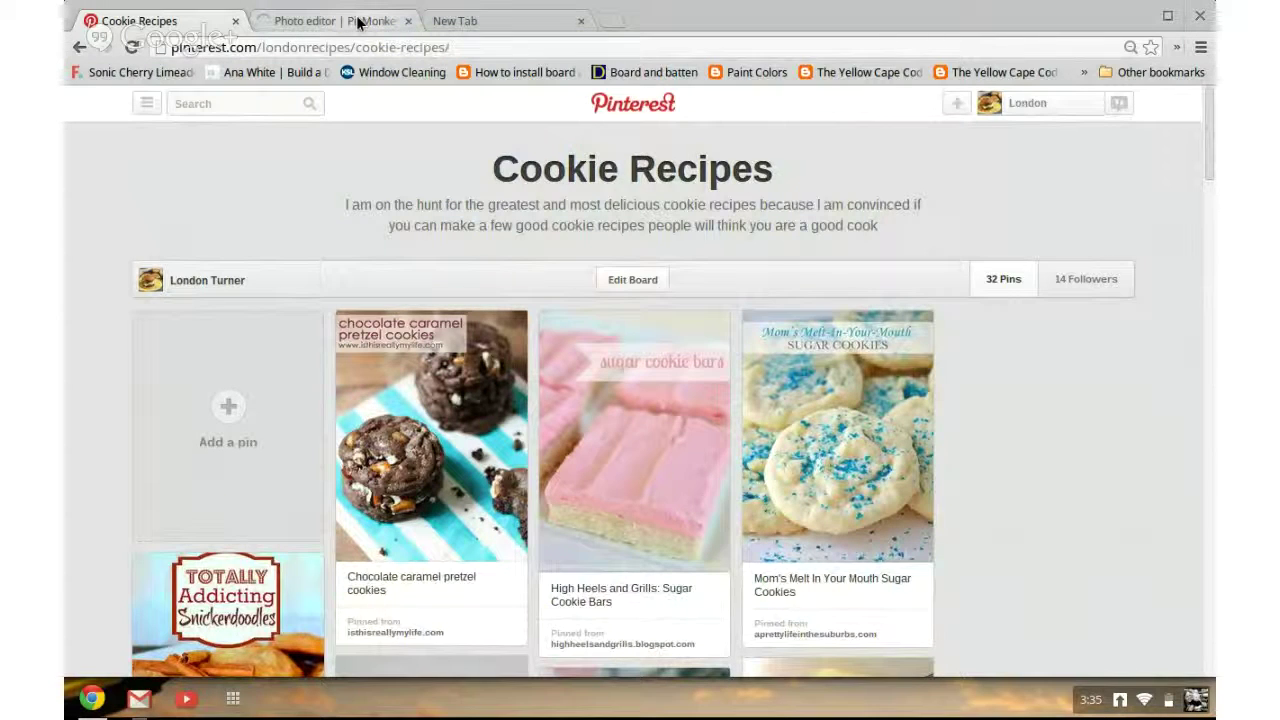
- In the PicMonkey tab, choose Edit a photo and get an image from my photo places
{"action": "left_click", "coordinate": [358, 22]}
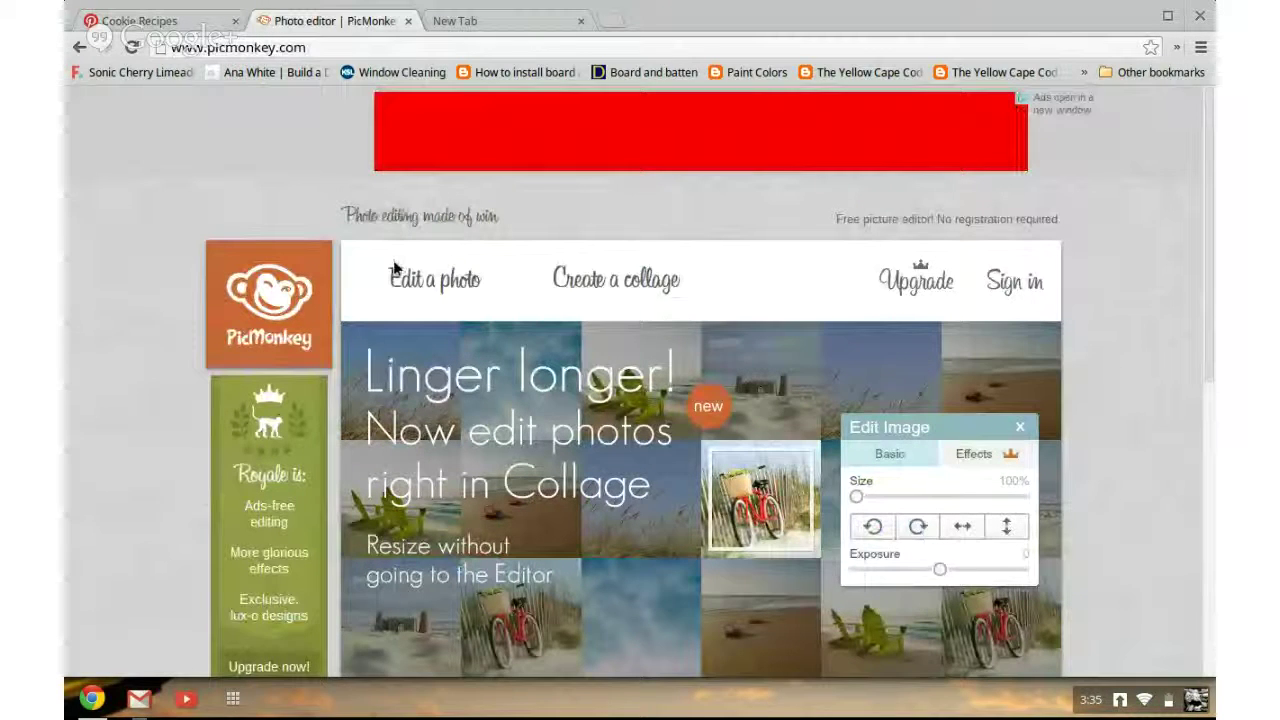
{"action": "mouse_move", "coordinate": [397, 271]}
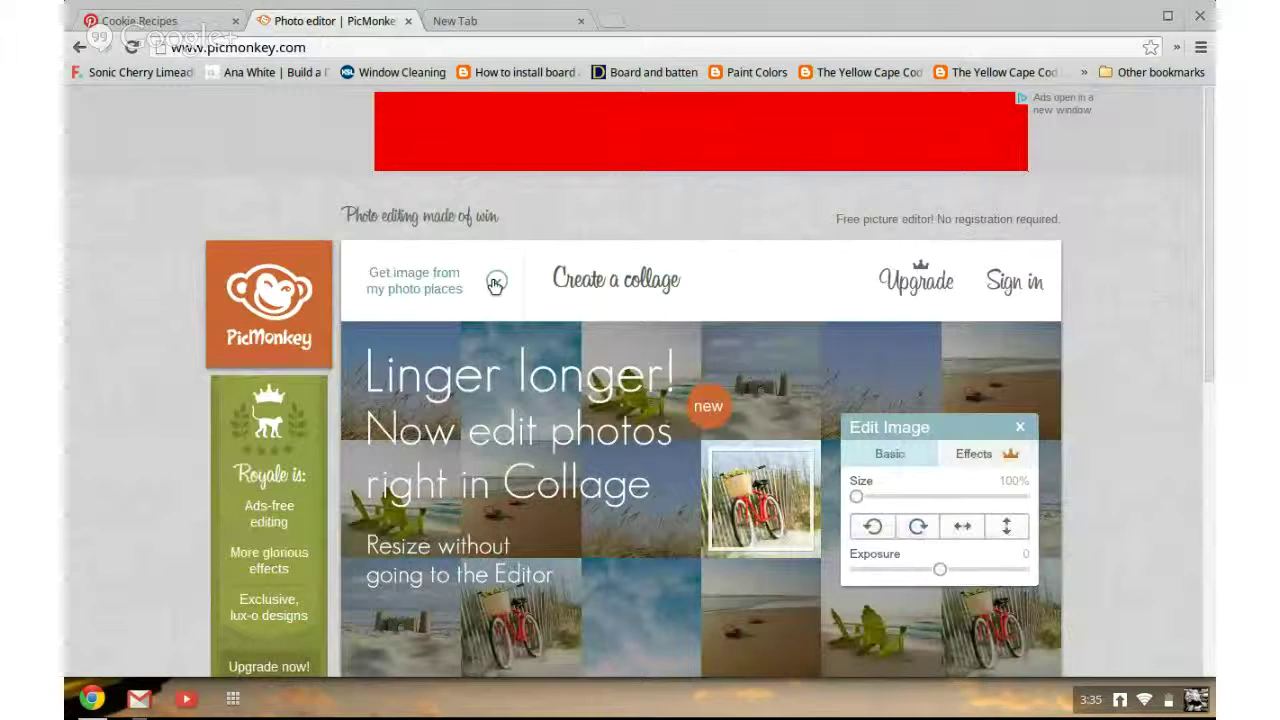
{"action": "left_click", "coordinate": [453, 288]}
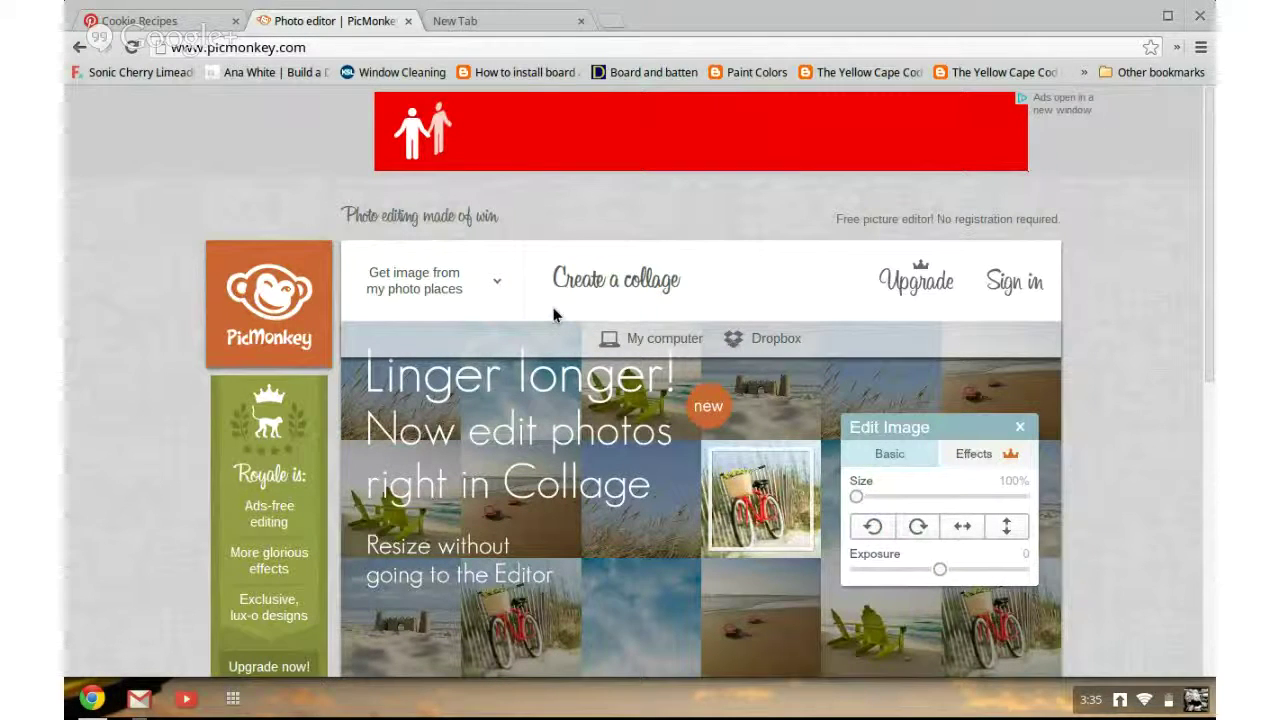
- Open Rolo Cookie.jpg from the Downloads folder via My computer
{"action": "left_click", "coordinate": [629, 338]}
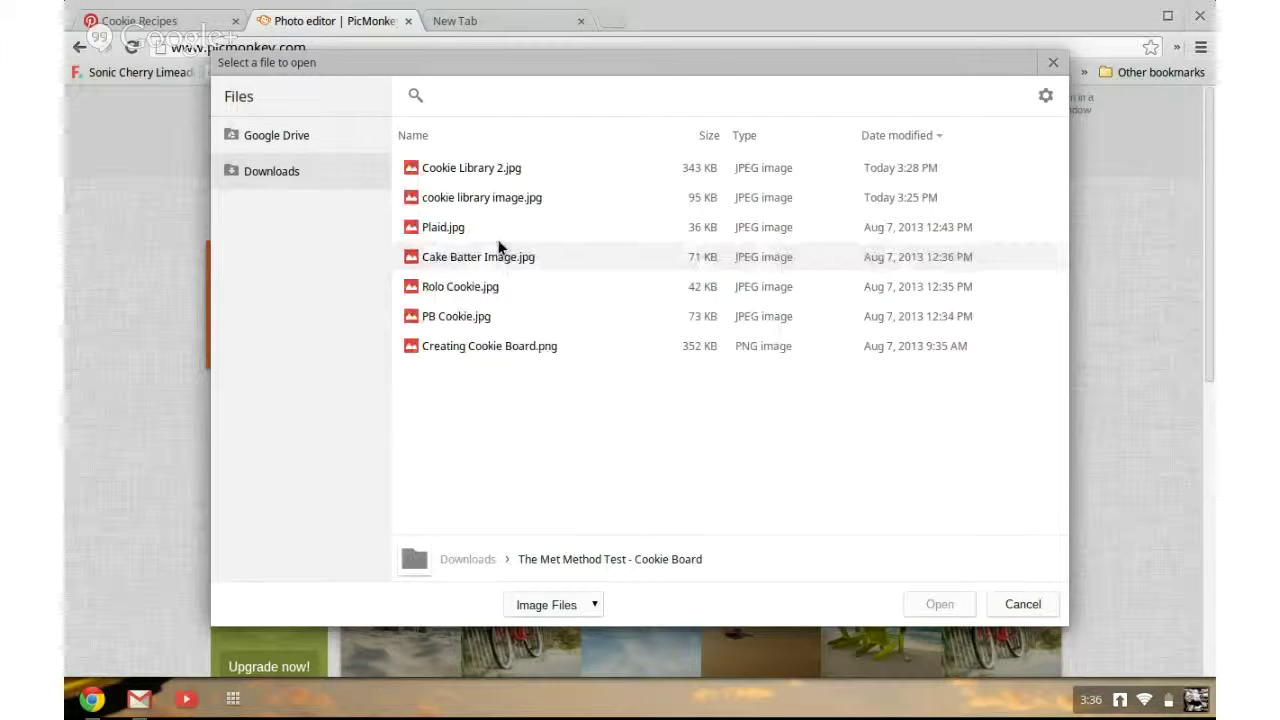
{"action": "left_click", "coordinate": [474, 289]}
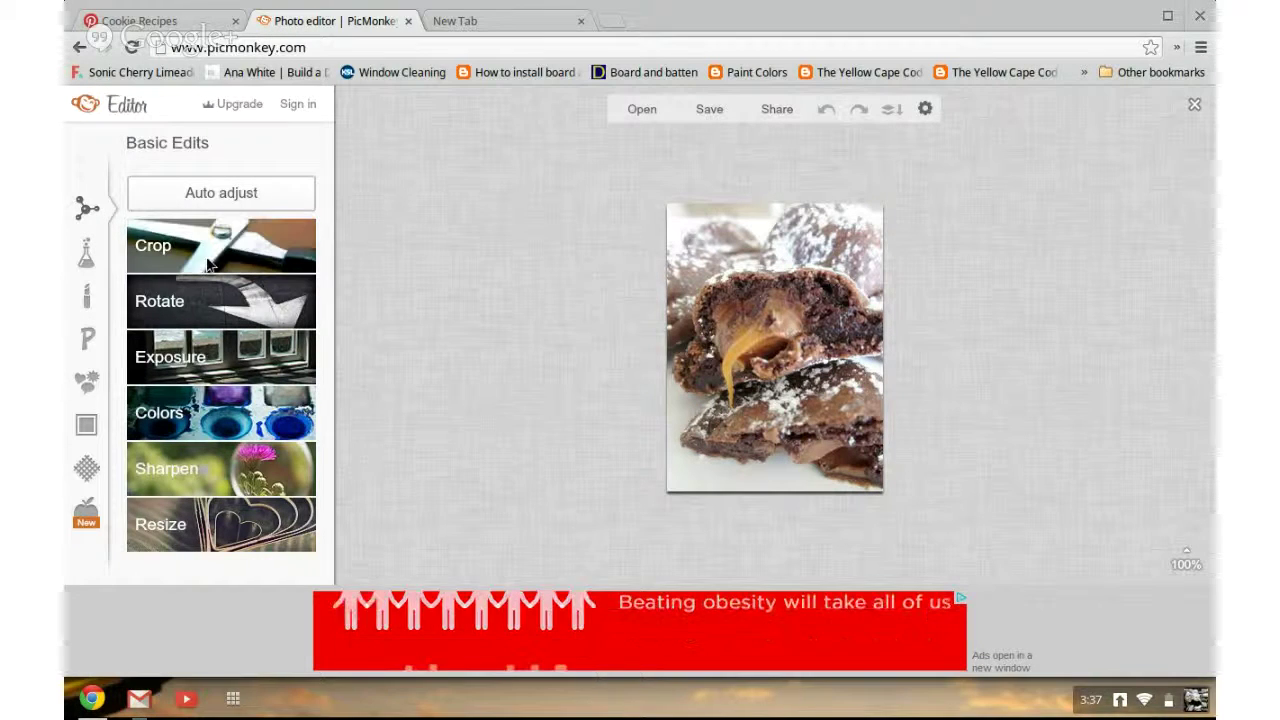
- Open Overlays and scroll down to the Scrapbooky section
{"action": "left_click", "coordinate": [86, 386]}
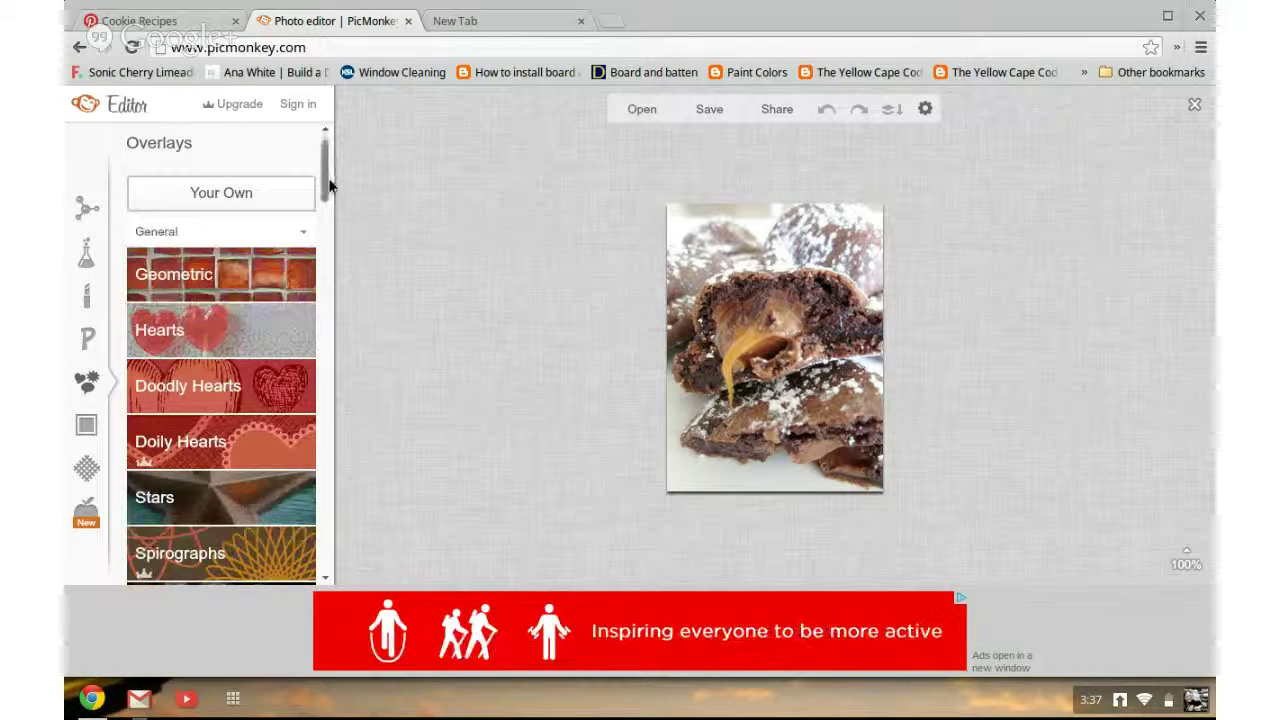
{"action": "scroll", "coordinate": [326, 175], "scroll_direction": "down", "scroll_amount": 1}
{"action": "scroll", "coordinate": [331, 191], "scroll_direction": "down", "scroll_amount": 3}
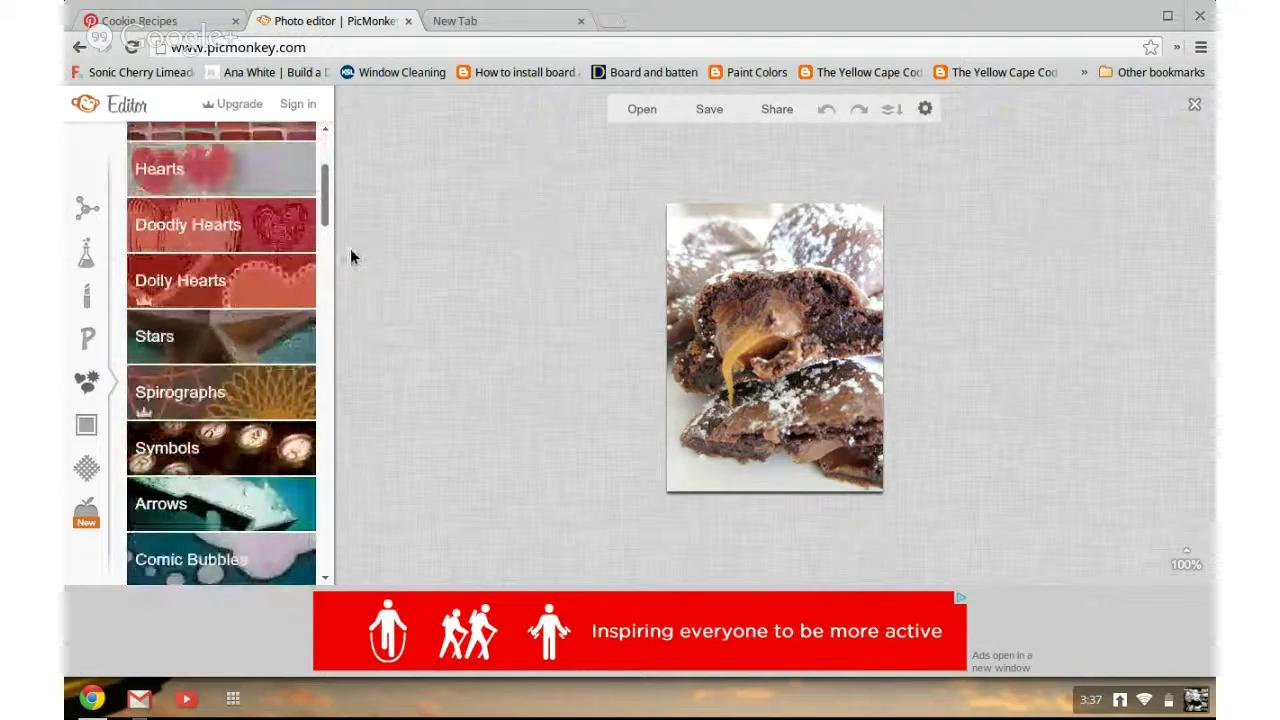
{"action": "scroll", "coordinate": [352, 259], "scroll_direction": "down", "scroll_amount": 5}
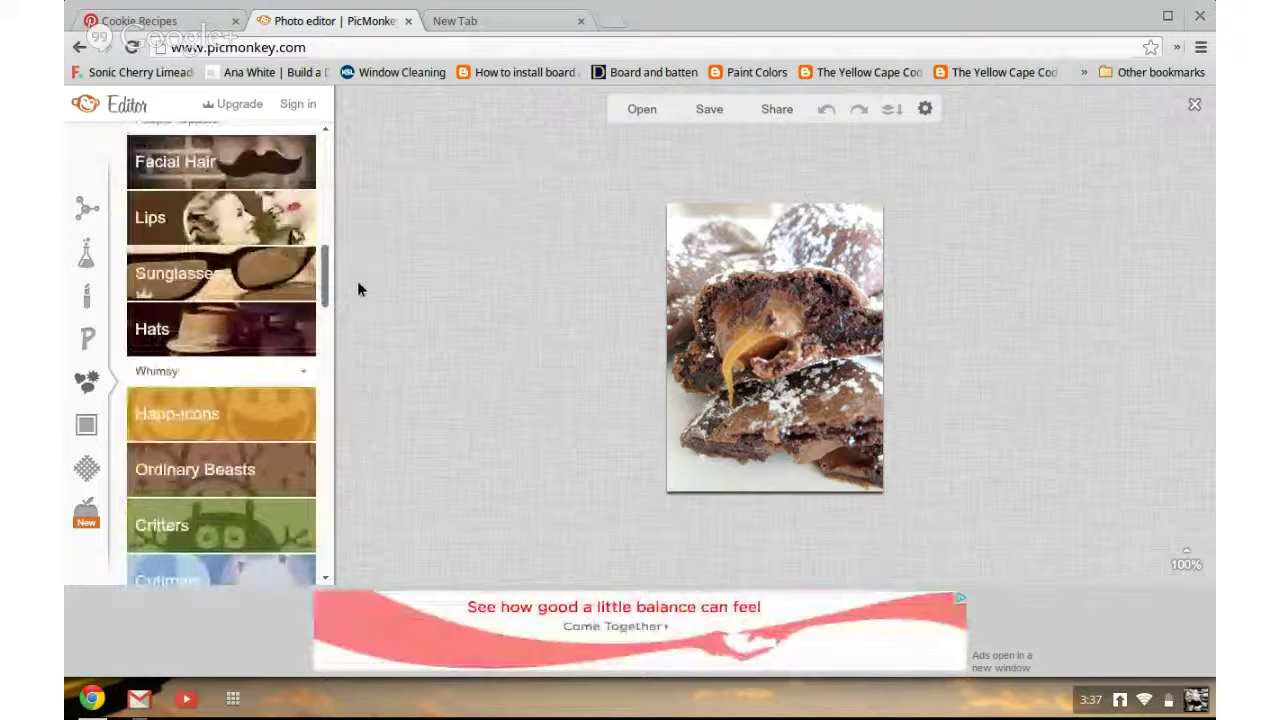
{"action": "scroll", "coordinate": [363, 301], "scroll_direction": "down", "scroll_amount": 3}
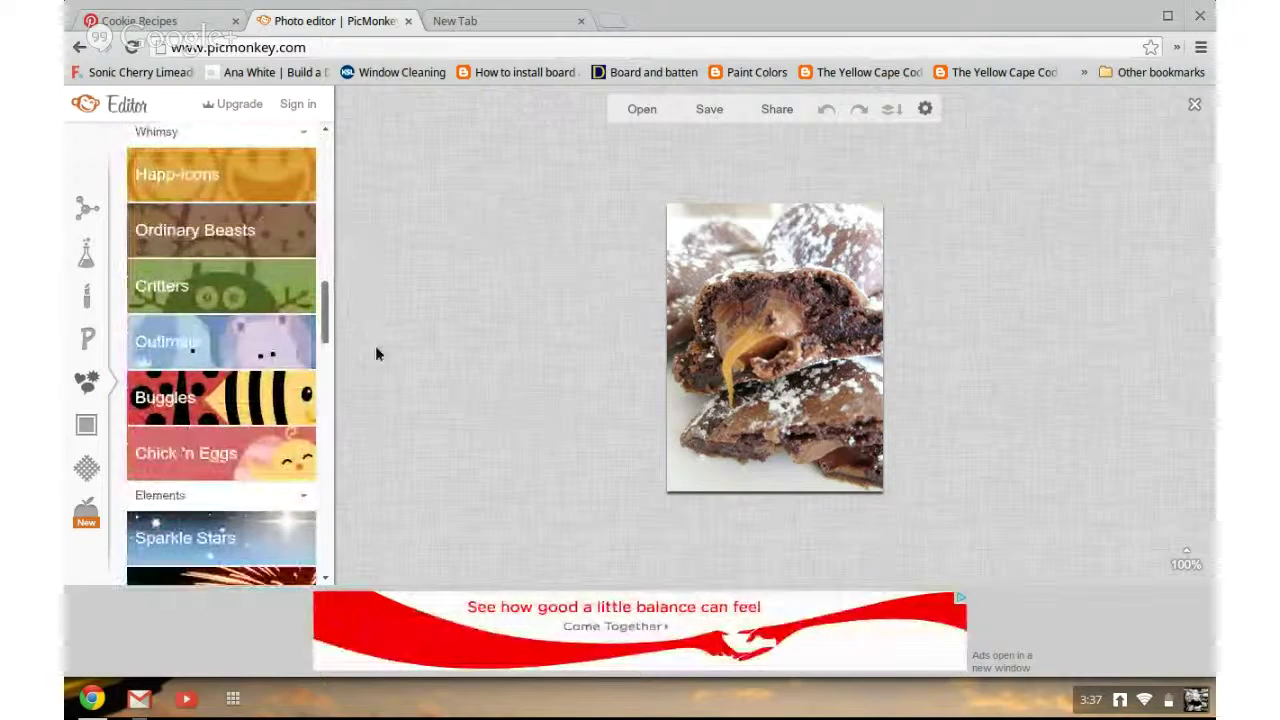
{"action": "scroll", "coordinate": [345, 376], "scroll_direction": "down", "scroll_amount": 6}
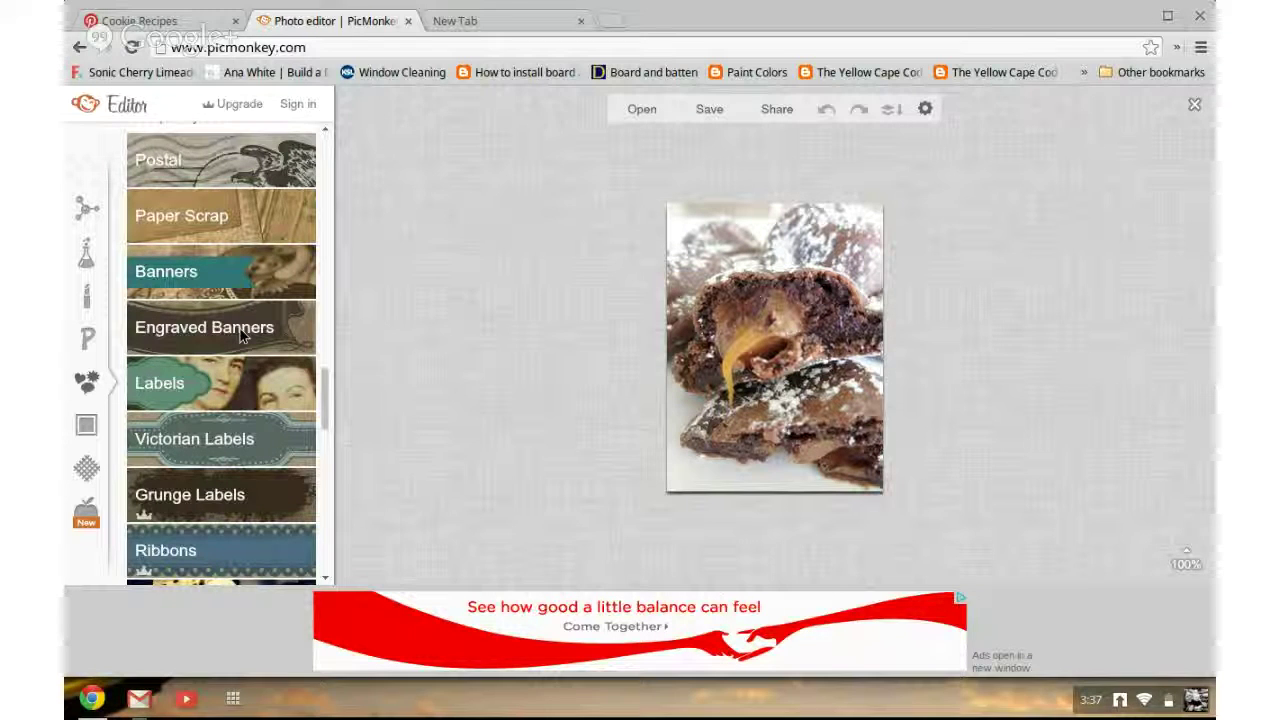
- Expand Engraved Banners and pick the second-row curled scroll banner
{"action": "left_click", "coordinate": [239, 327]}
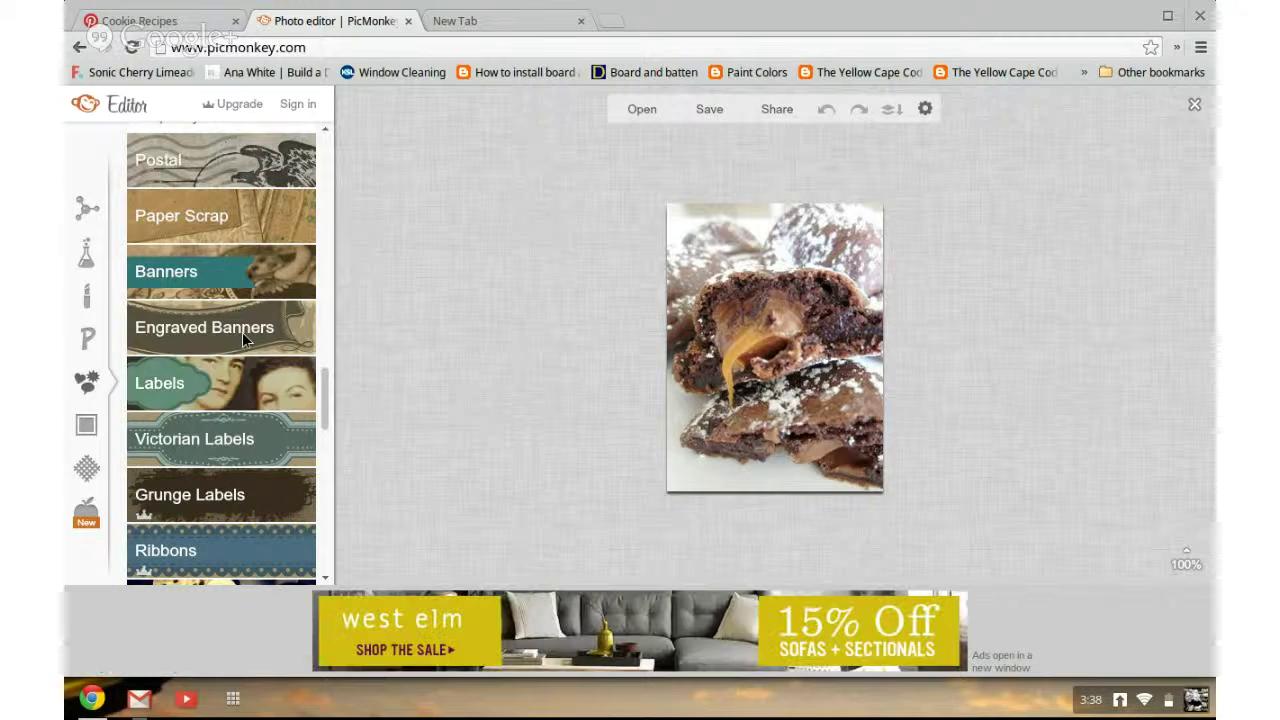
{"action": "left_click", "coordinate": [242, 332]}
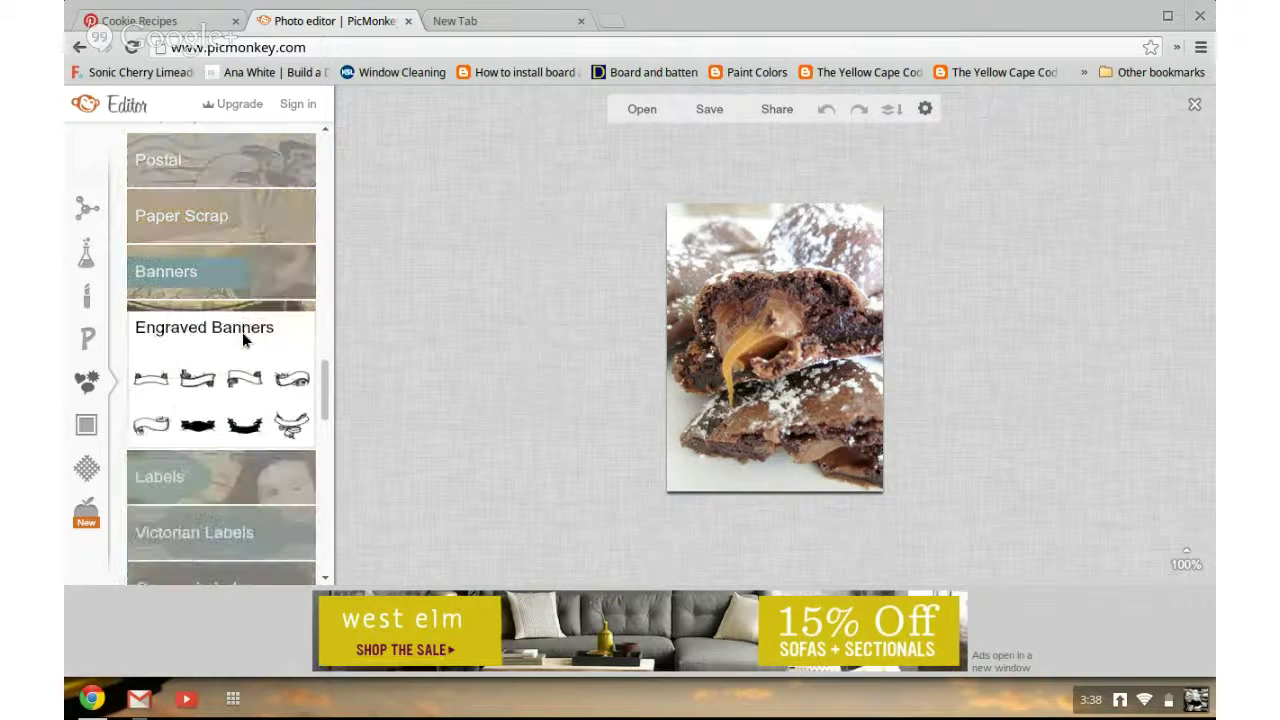
{"action": "left_click", "coordinate": [152, 425]}
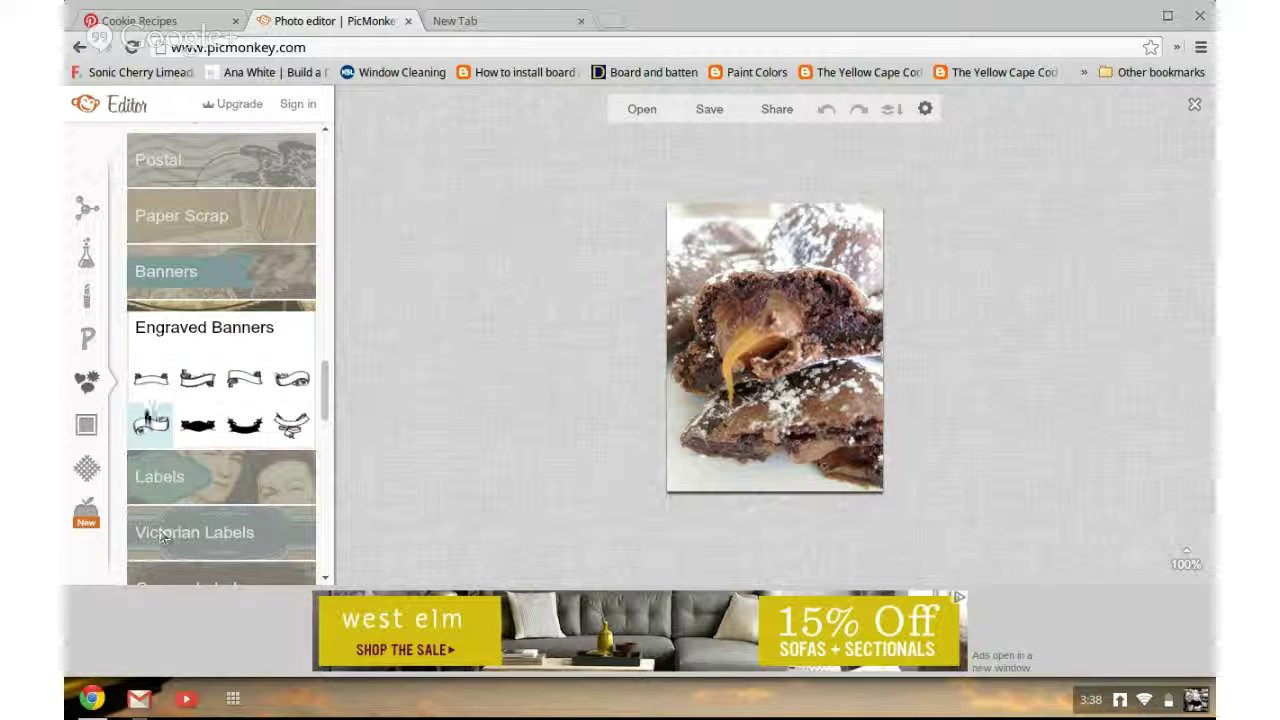
- Place the scroll banner on the photo, moving it lower and enlarging it
{"action": "left_click", "coordinate": [150, 437]}
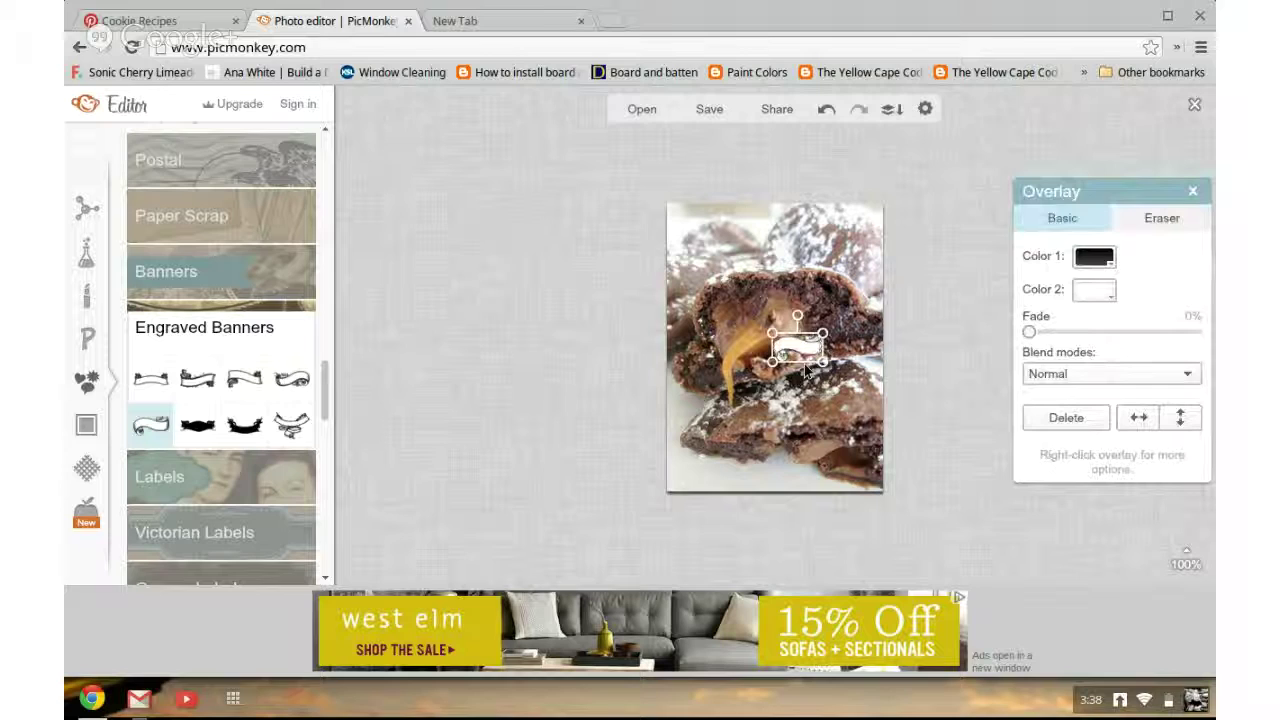
{"action": "left_click_drag", "start_coordinate": [780, 390], "coordinate": [776, 424]}
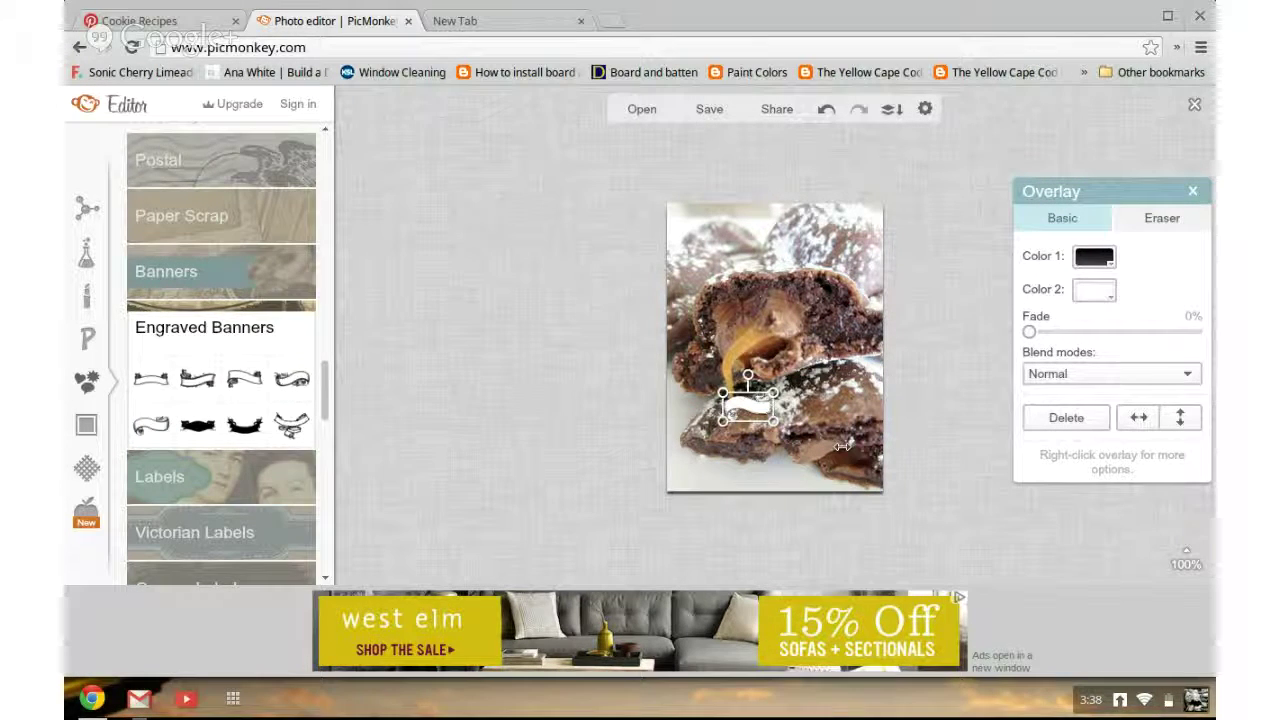
{"action": "left_click_drag", "start_coordinate": [873, 458], "coordinate": [872, 448]}
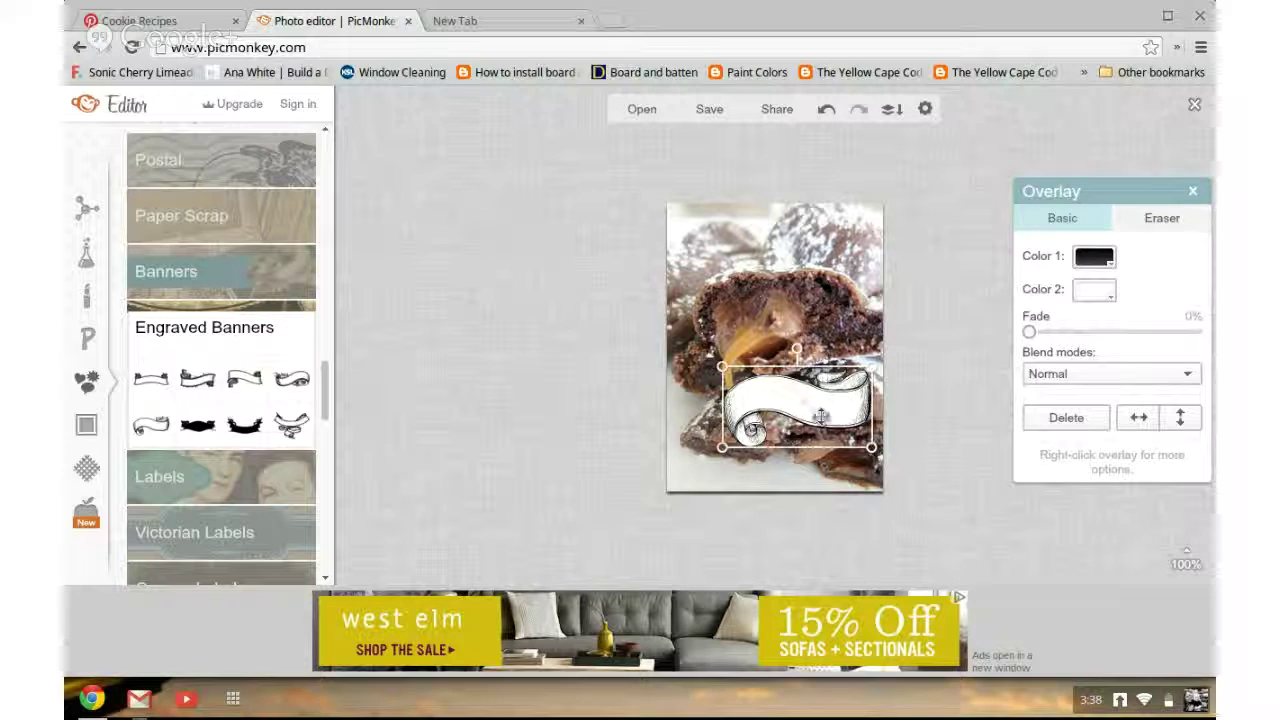
{"action": "left_click_drag", "start_coordinate": [787, 435], "coordinate": [752, 453]}
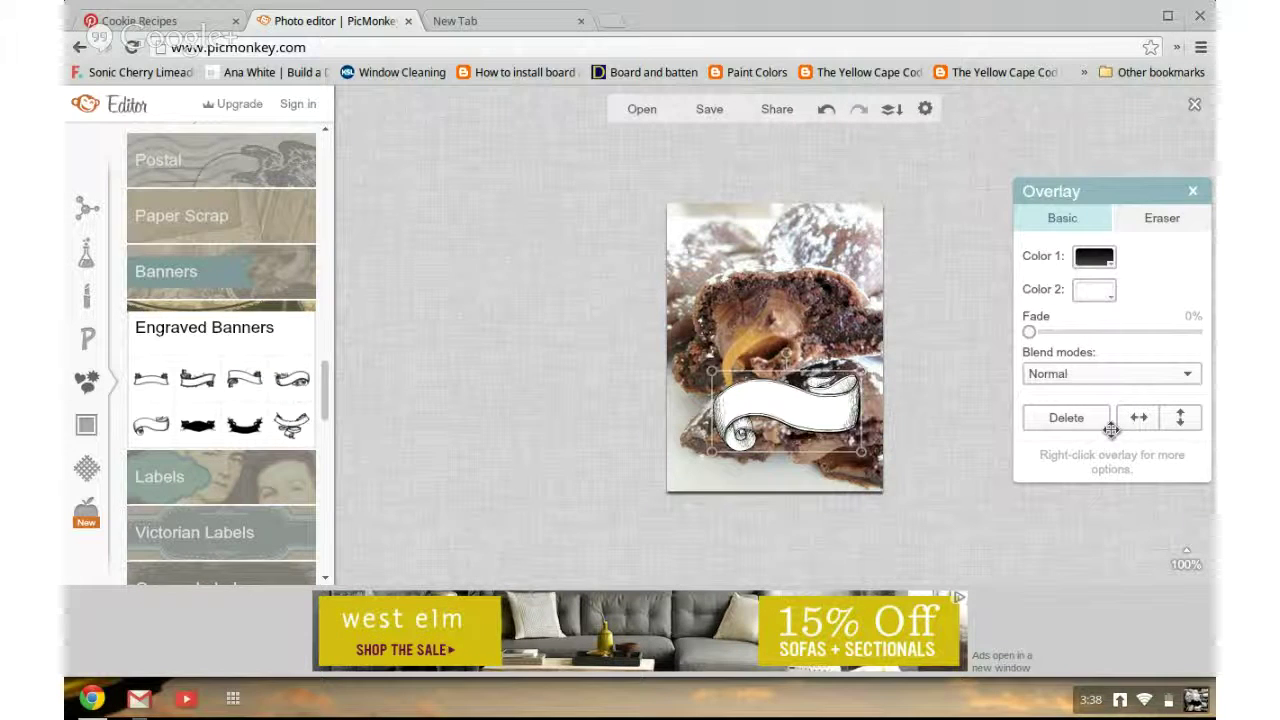
- Set the banner to Hardlight blend and stretch it across the photo's lower half
{"action": "left_click", "coordinate": [1090, 384]}
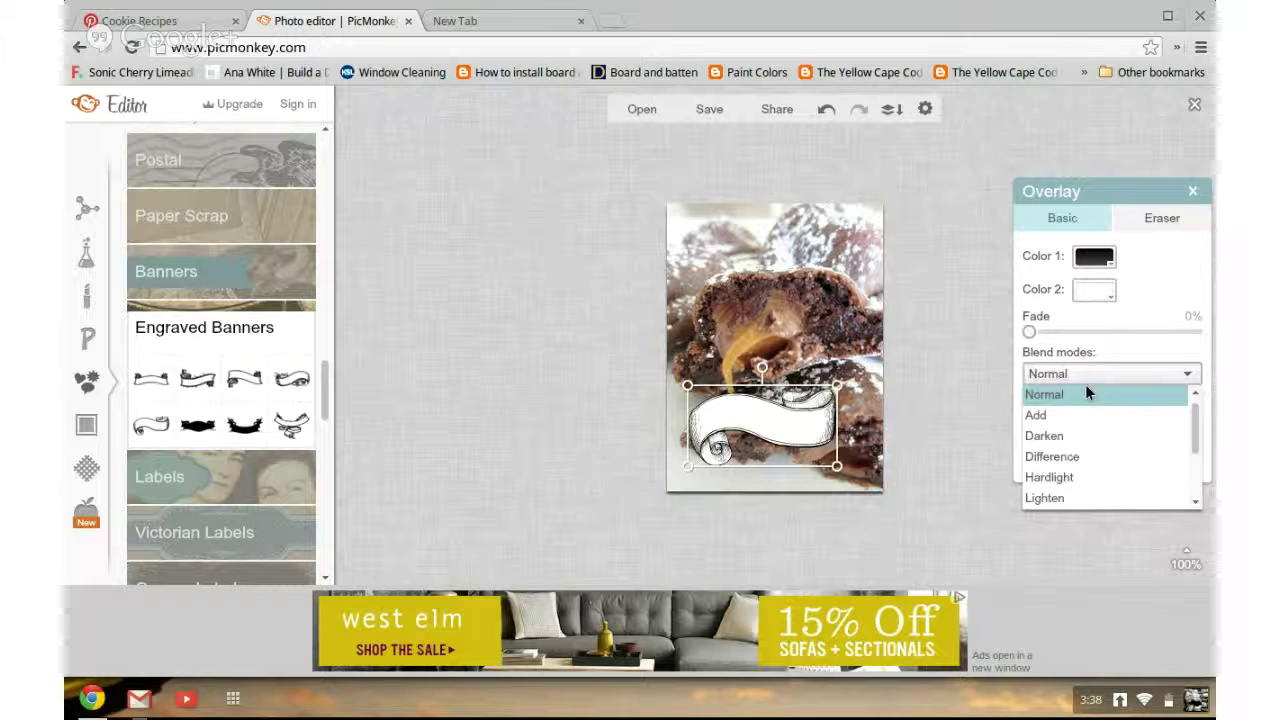
{"action": "left_click", "coordinate": [1069, 475]}
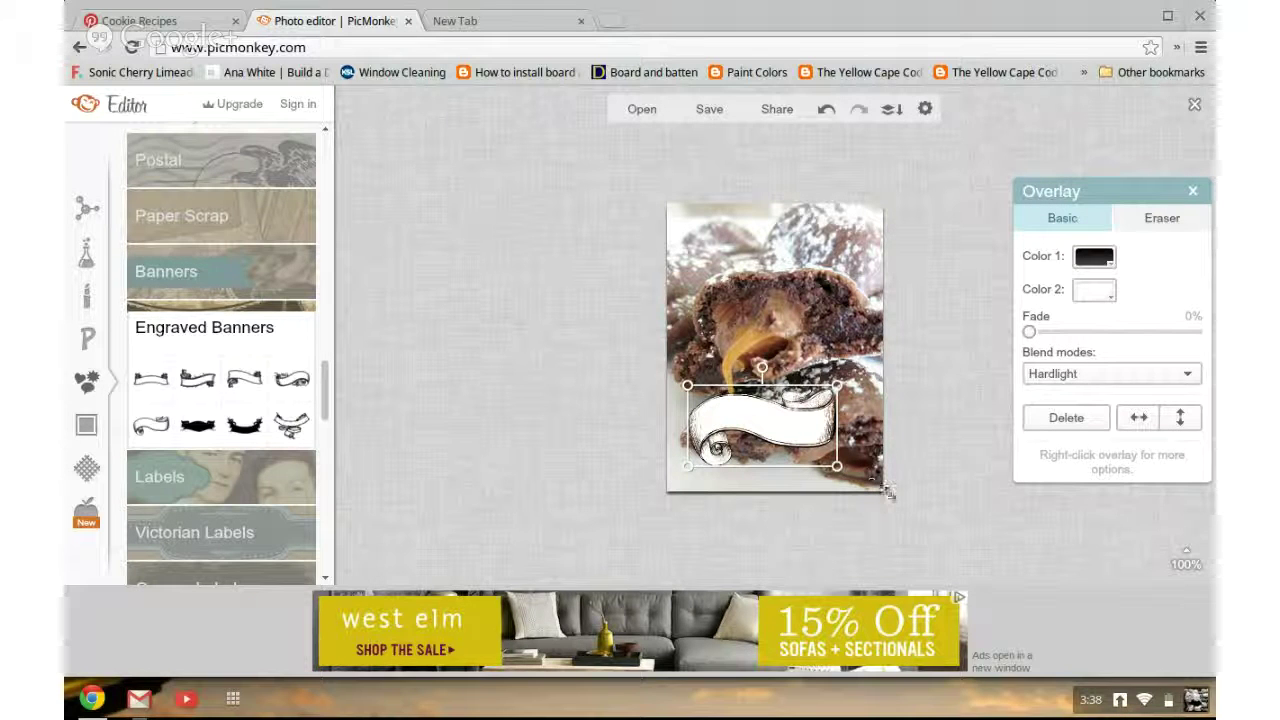
{"action": "left_click_drag", "start_coordinate": [886, 490], "coordinate": [960, 557]}
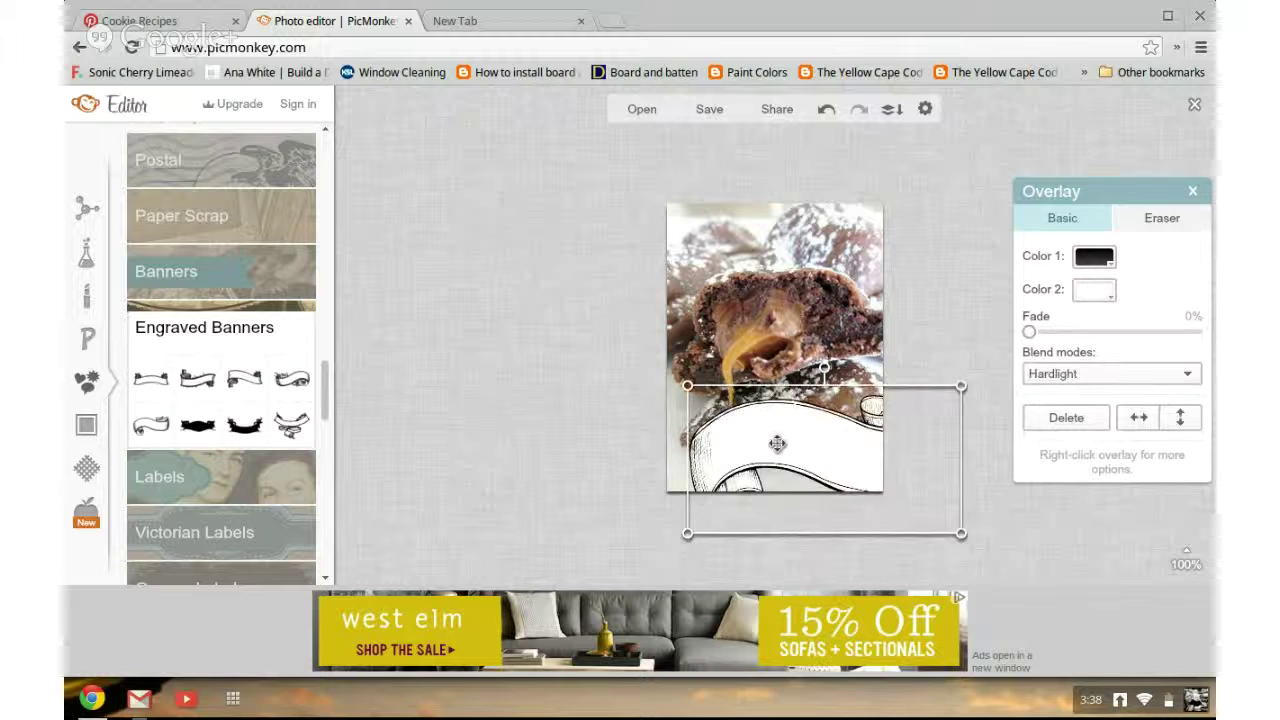
{"action": "left_click_drag", "start_coordinate": [722, 443], "coordinate": [706, 443]}
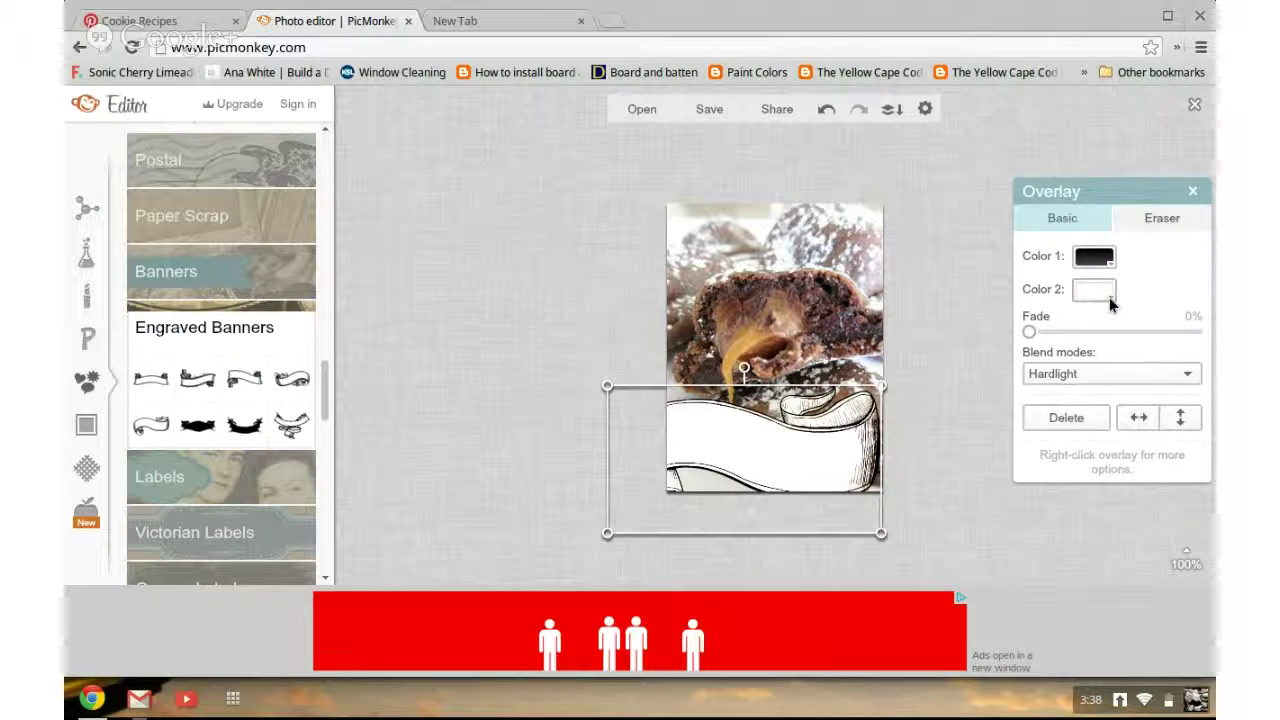
- Leave Color 2 unchanged and fade the banner overlay to 20%
{"action": "left_click", "coordinate": [1110, 300]}
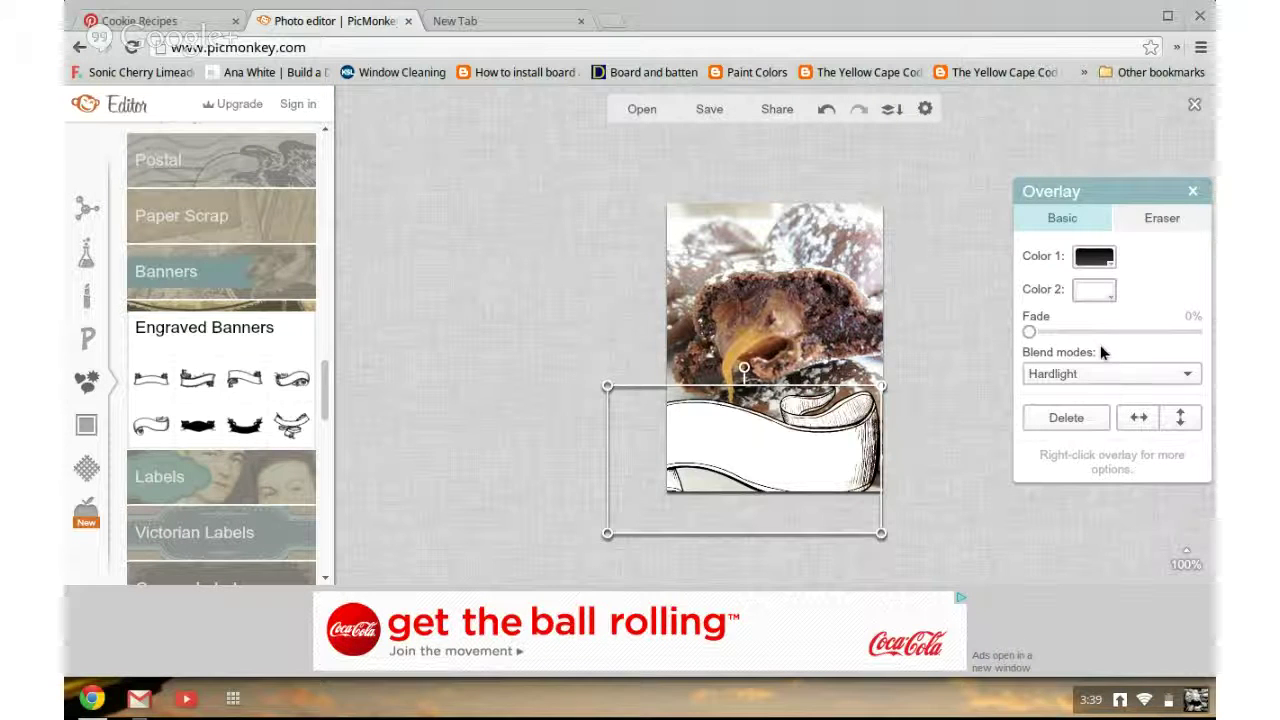
{"action": "left_click", "coordinate": [1031, 337]}
{"action": "left_click_drag", "start_coordinate": [1040, 331], "coordinate": [1062, 333]}
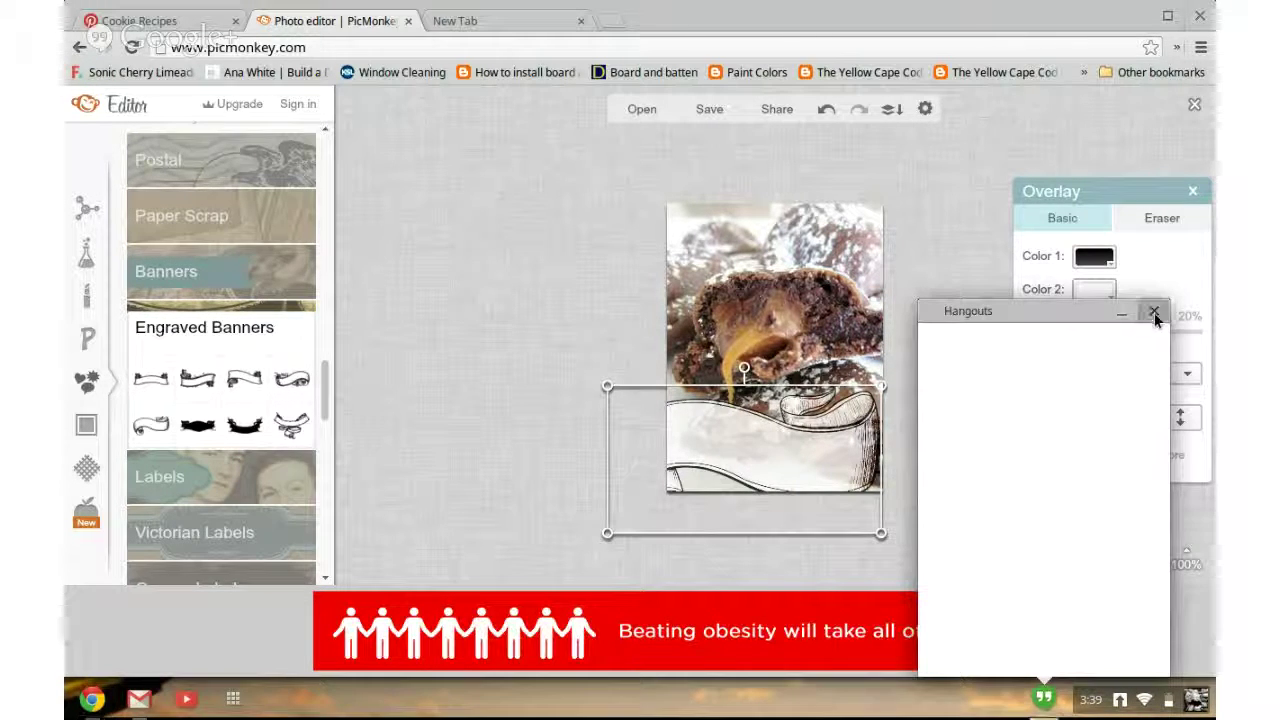
- Dismiss the Hangouts pop-up and close the Color 2 colour choices
{"action": "left_click", "coordinate": [1154, 311]}
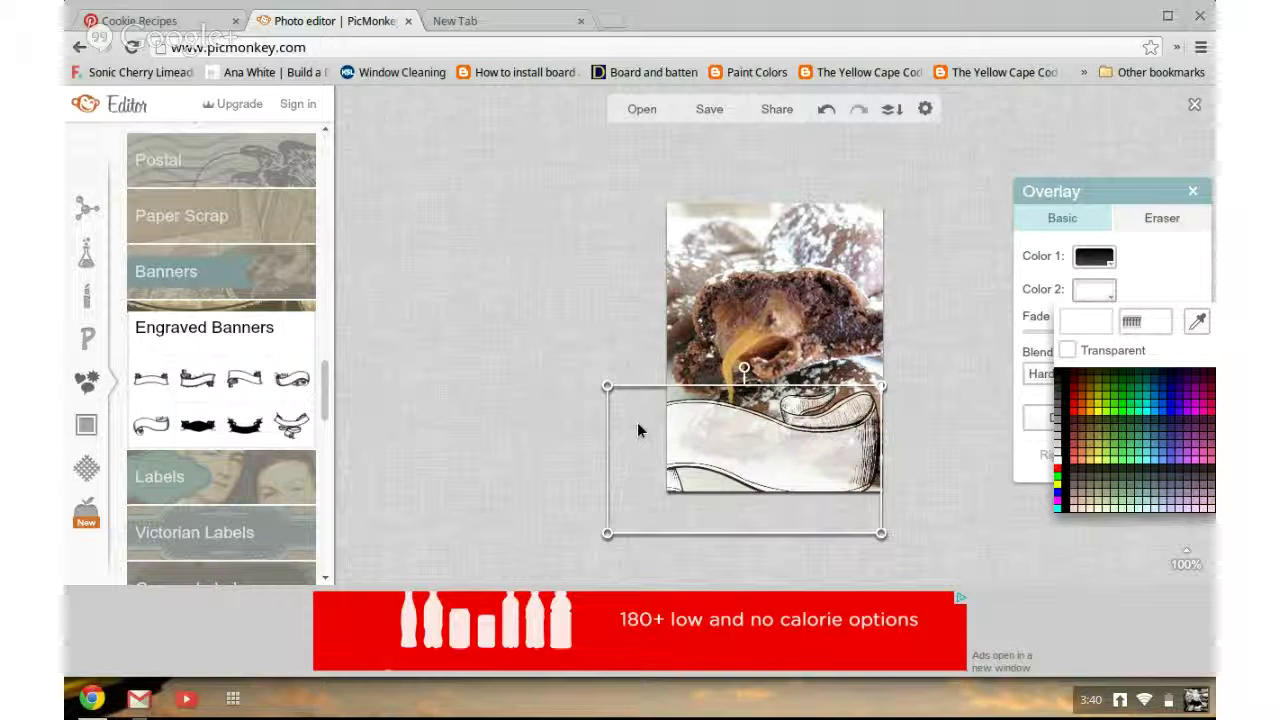
{"action": "left_click", "coordinate": [547, 280]}
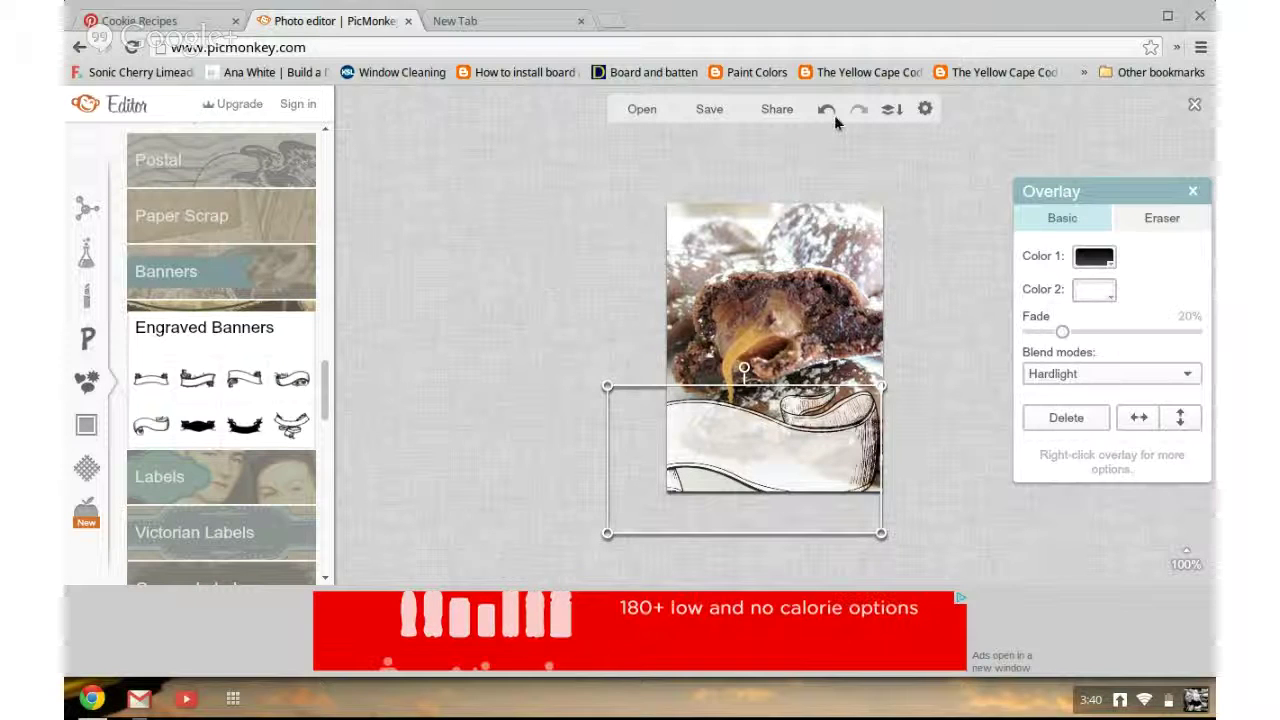
- Open the Text panel from the left toolbar for the banner title
{"action": "left_click", "coordinate": [87, 339]}
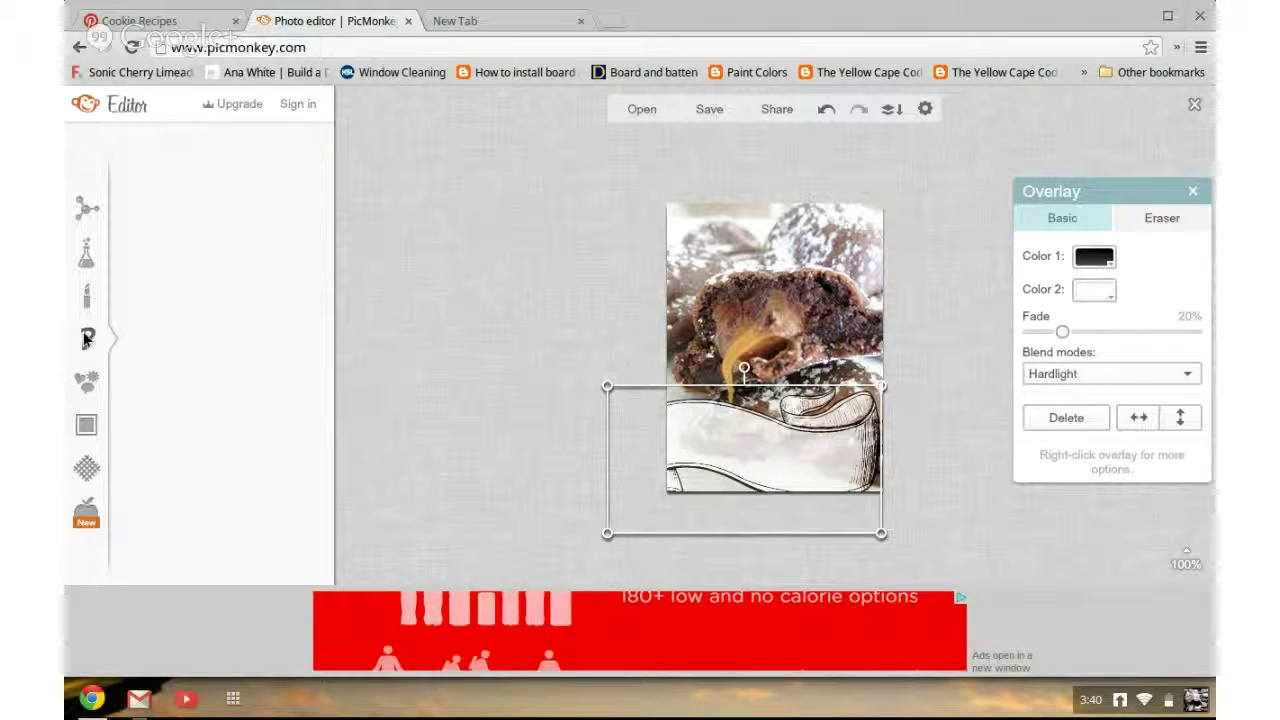